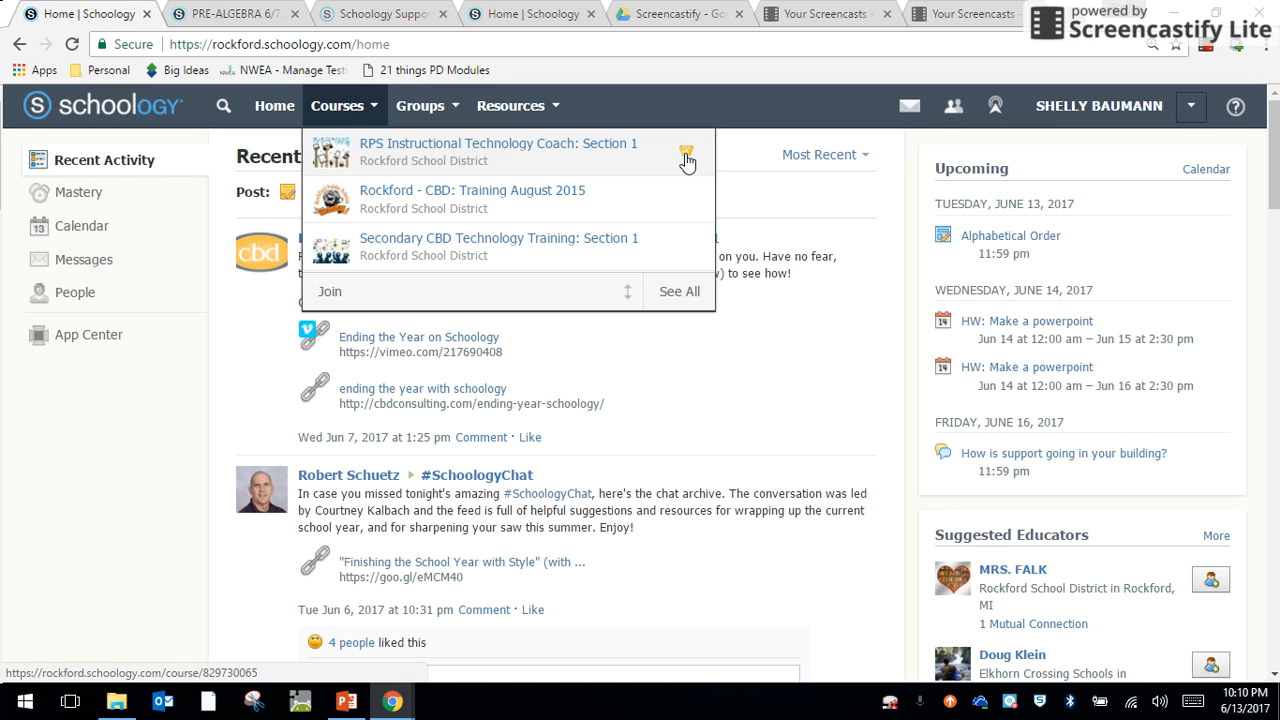
Open the RPS Instructional Technology Coach: Section 1 course from the list of courses
click(427, 119)
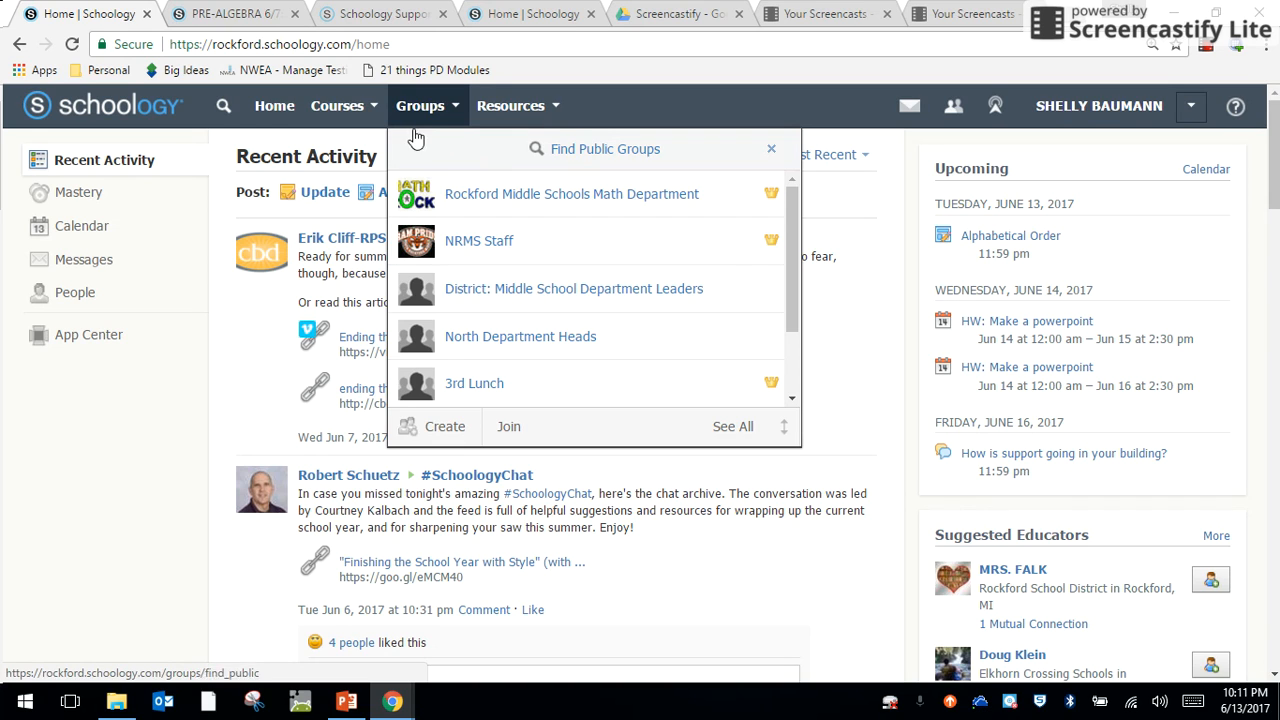
click(337, 108)
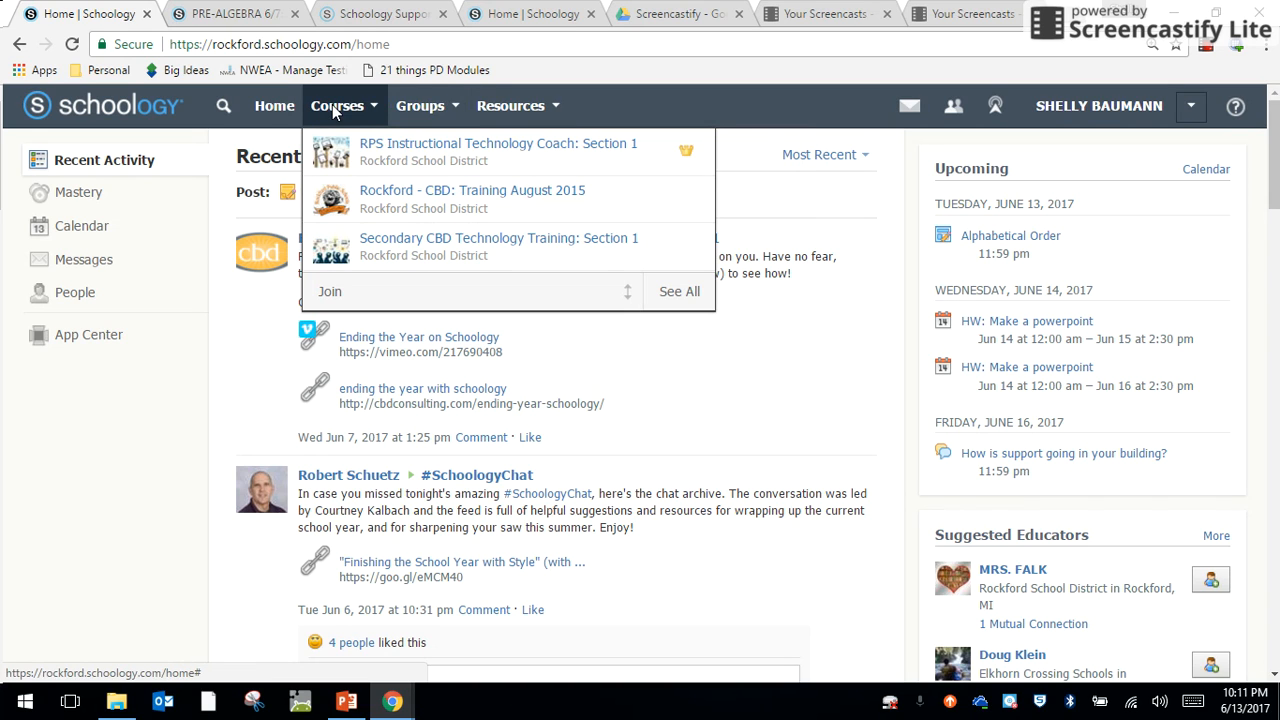
click(455, 150)
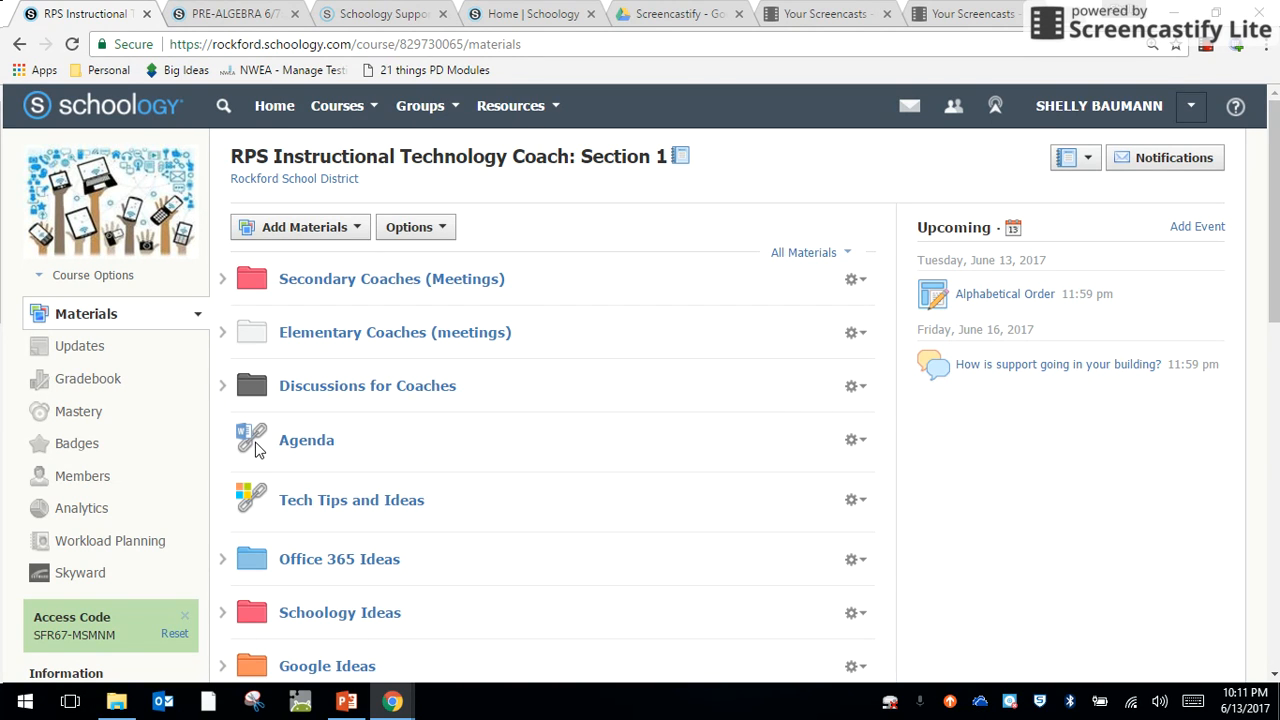
Review the course's materials list and preview the contents of the Google Ideas and Office 365 Ideas folders
scroll(255, 450, down, 2)
scroll(257, 450, down, 2)
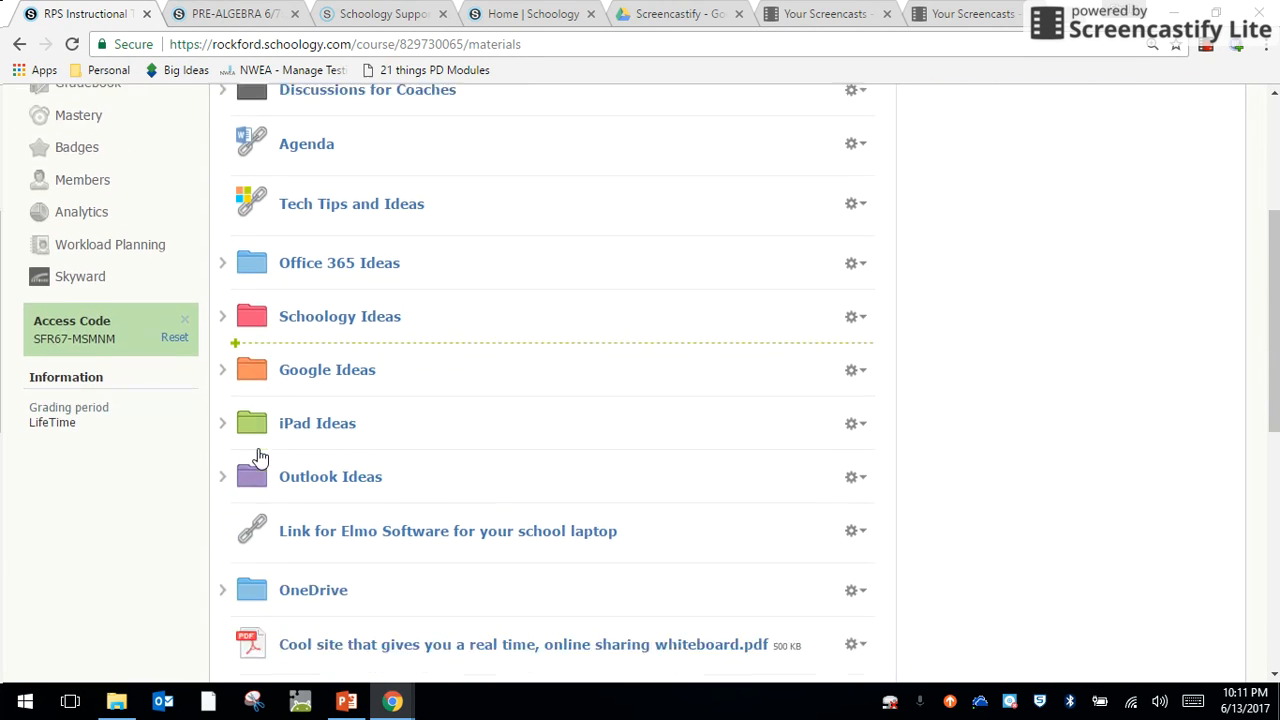
scroll(262, 450, down, 2)
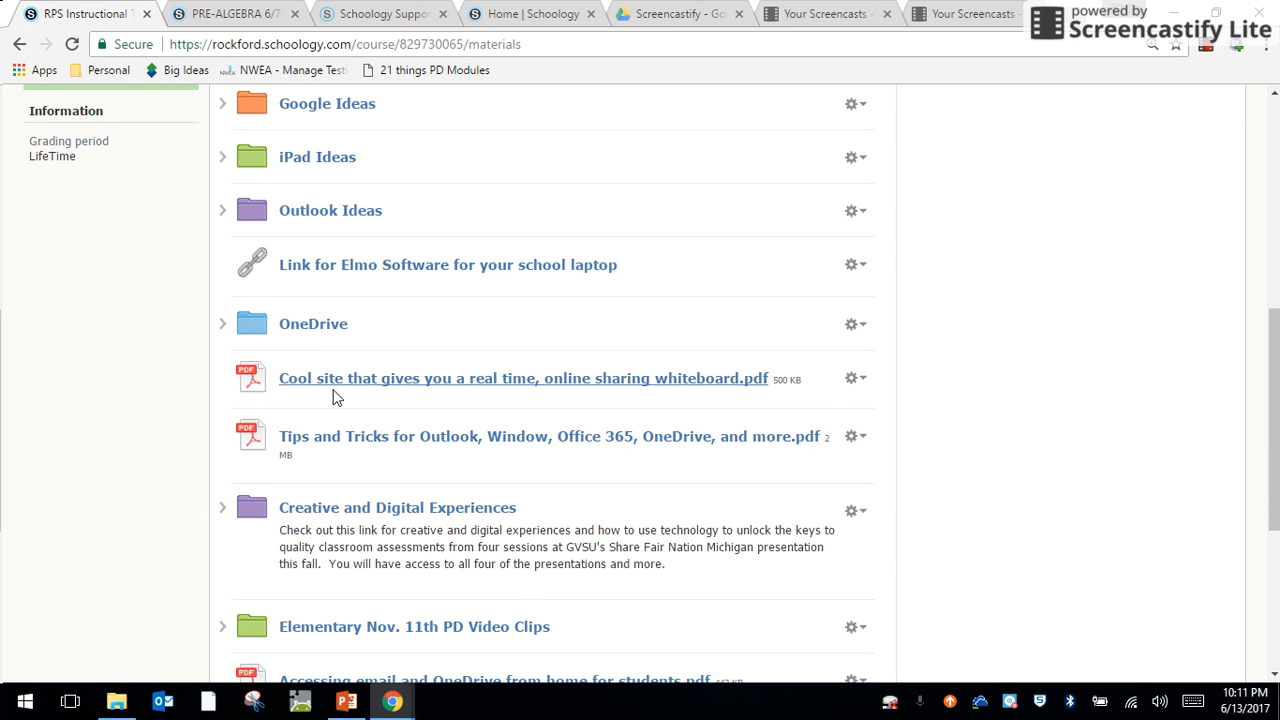
drag(334, 397, 407, 307)
scroll(411, 308, down, 1)
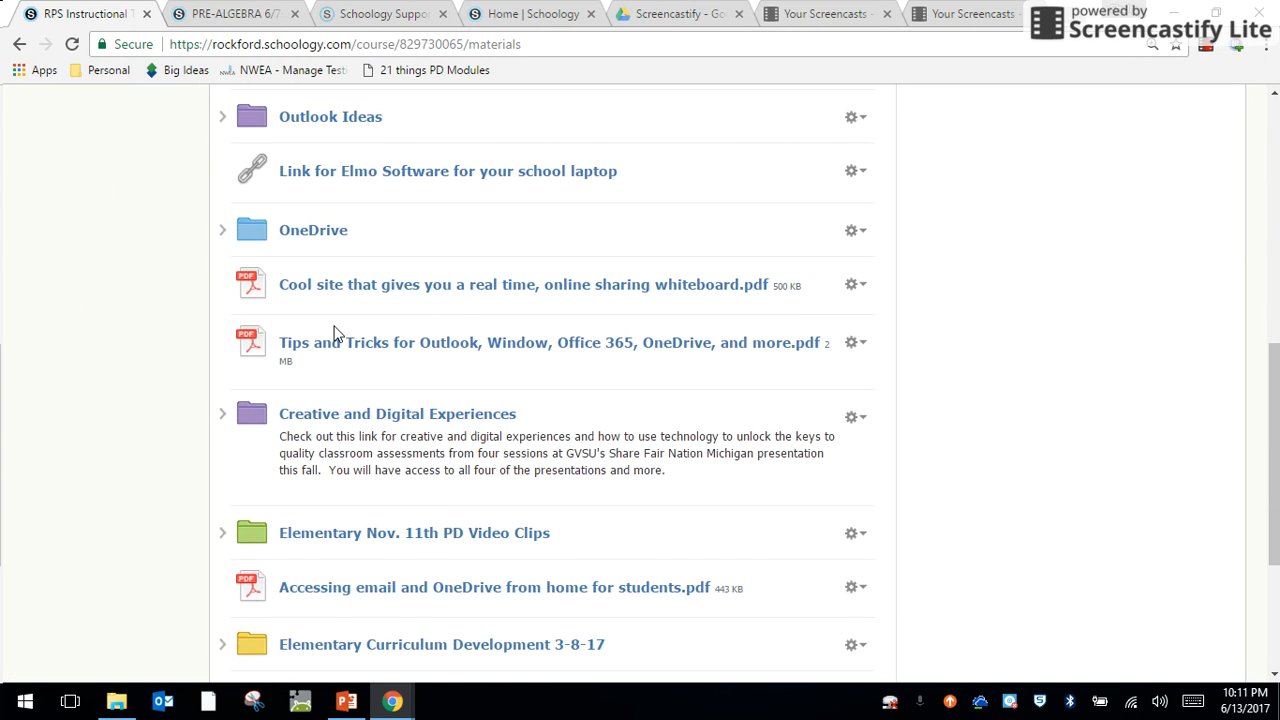
scroll(362, 418, up, 4)
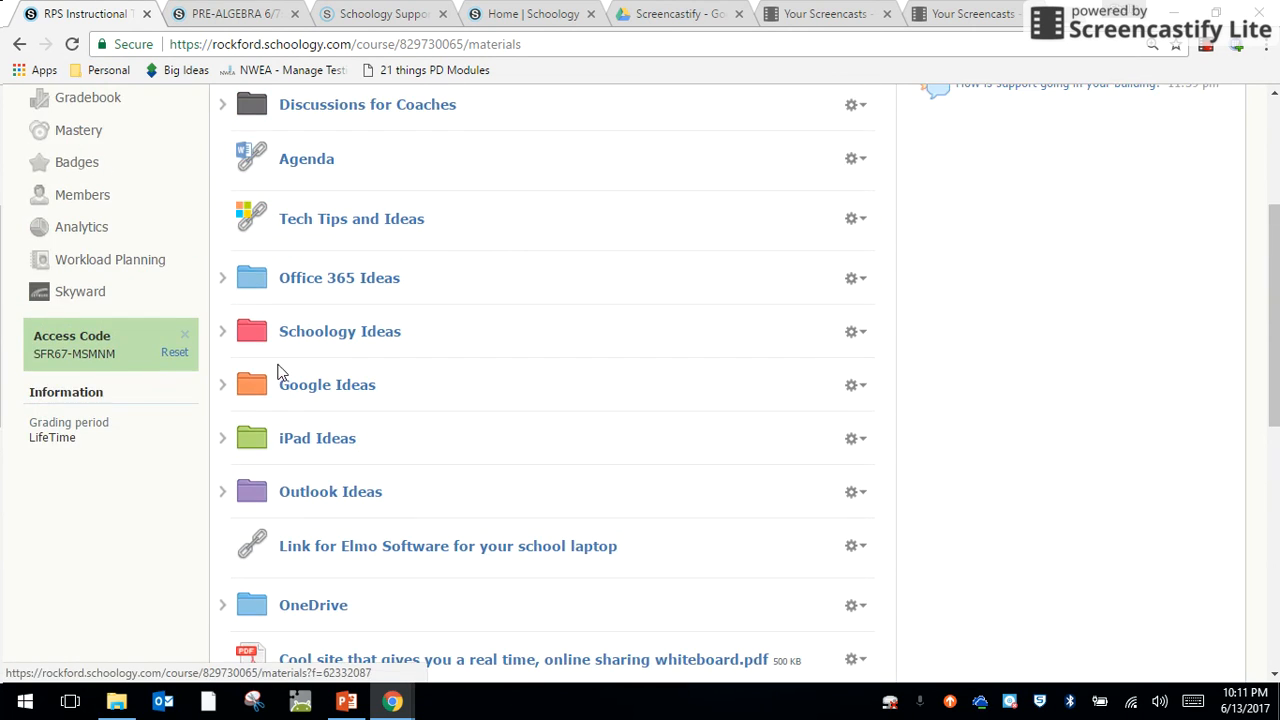
click(221, 386)
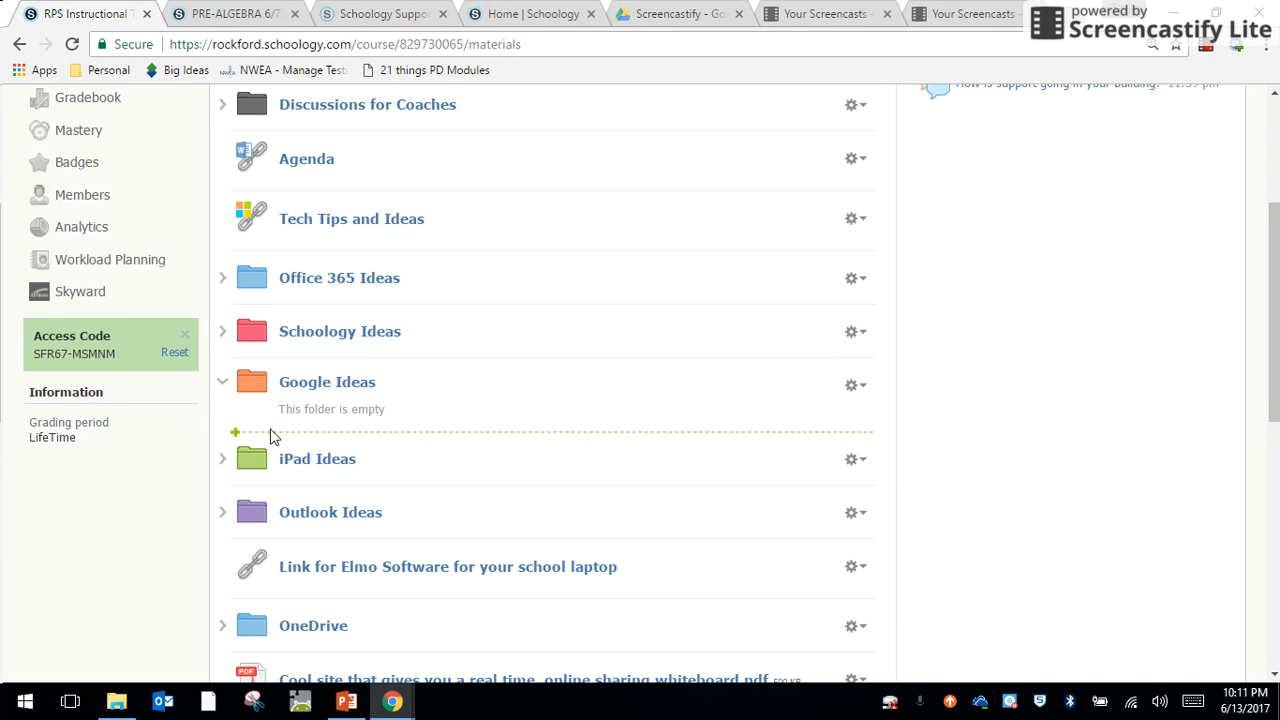
click(221, 387)
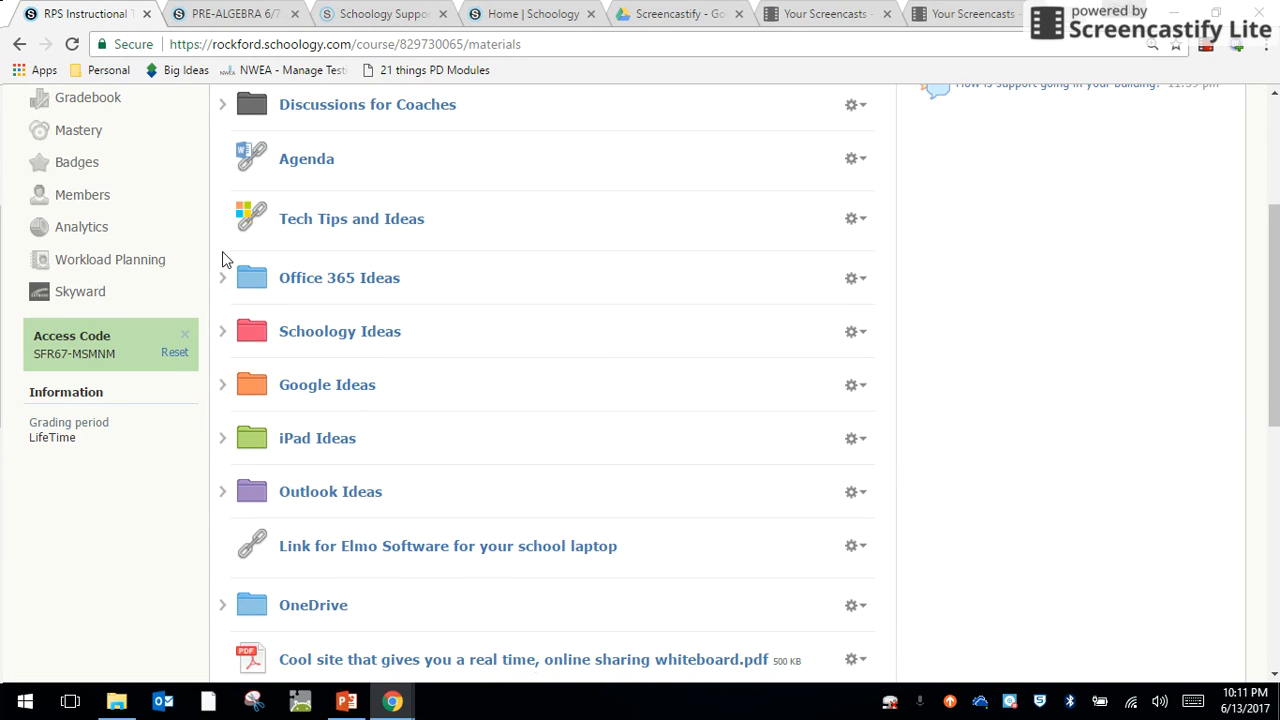
click(221, 283)
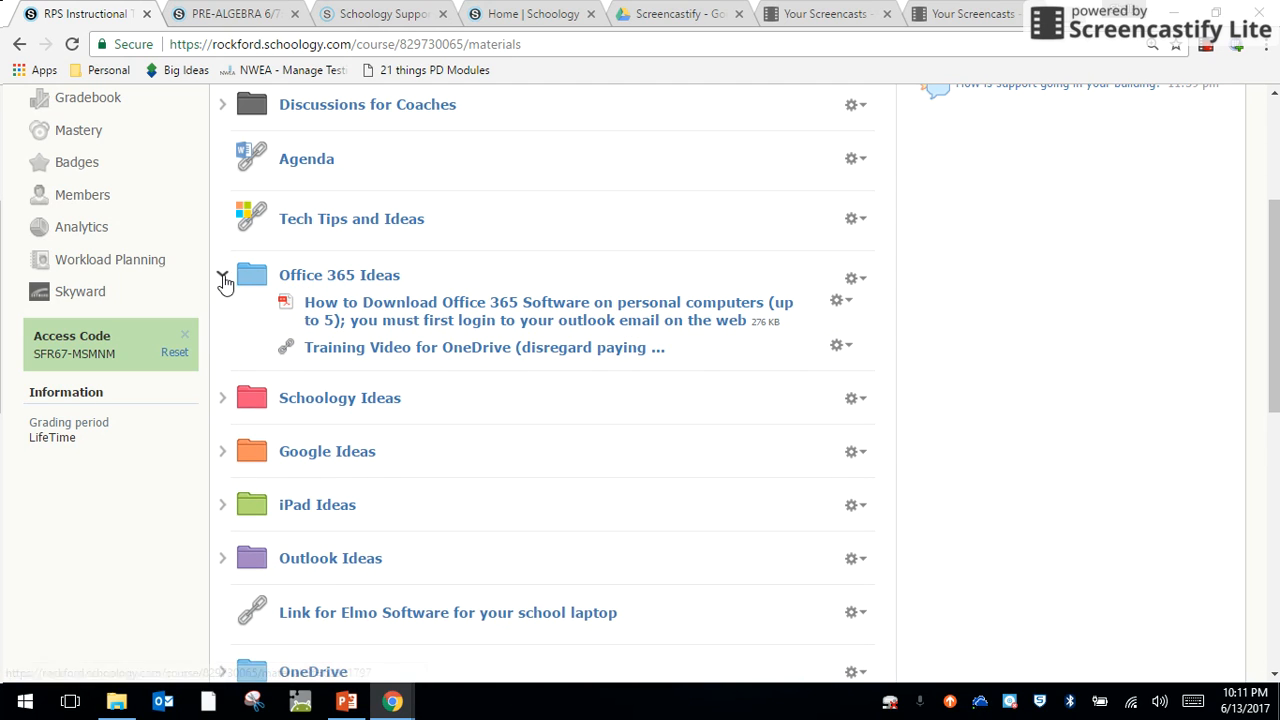
click(221, 283)
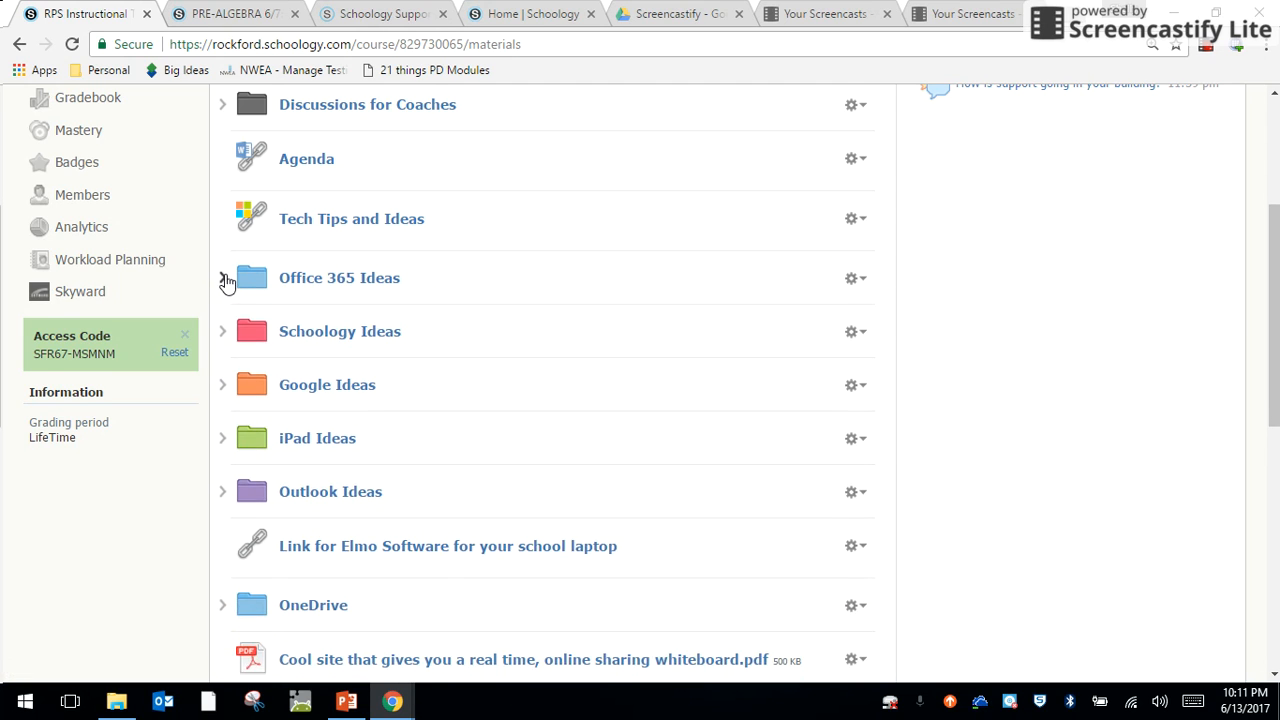
scroll(222, 280, up, 3)
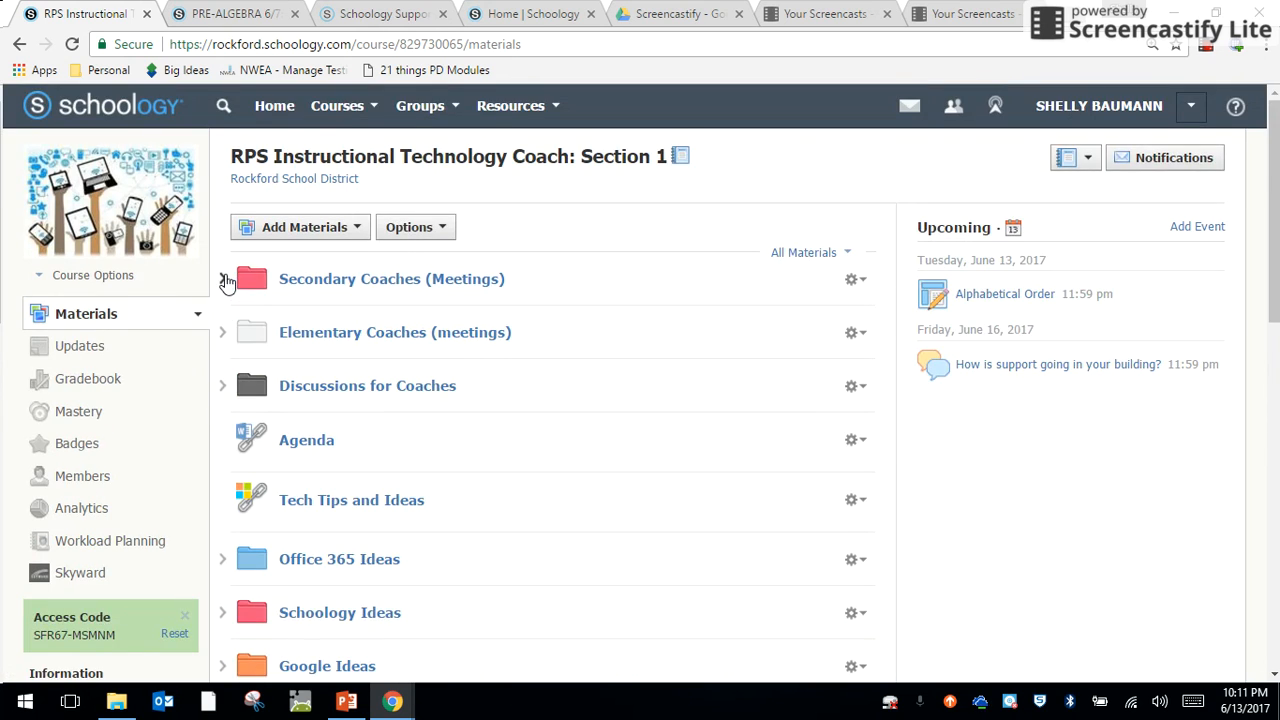
Try importing Schoology Code of Conduct.doc from the Schoology and Tech Training folder in personal resources, then cancel the import
click(313, 231)
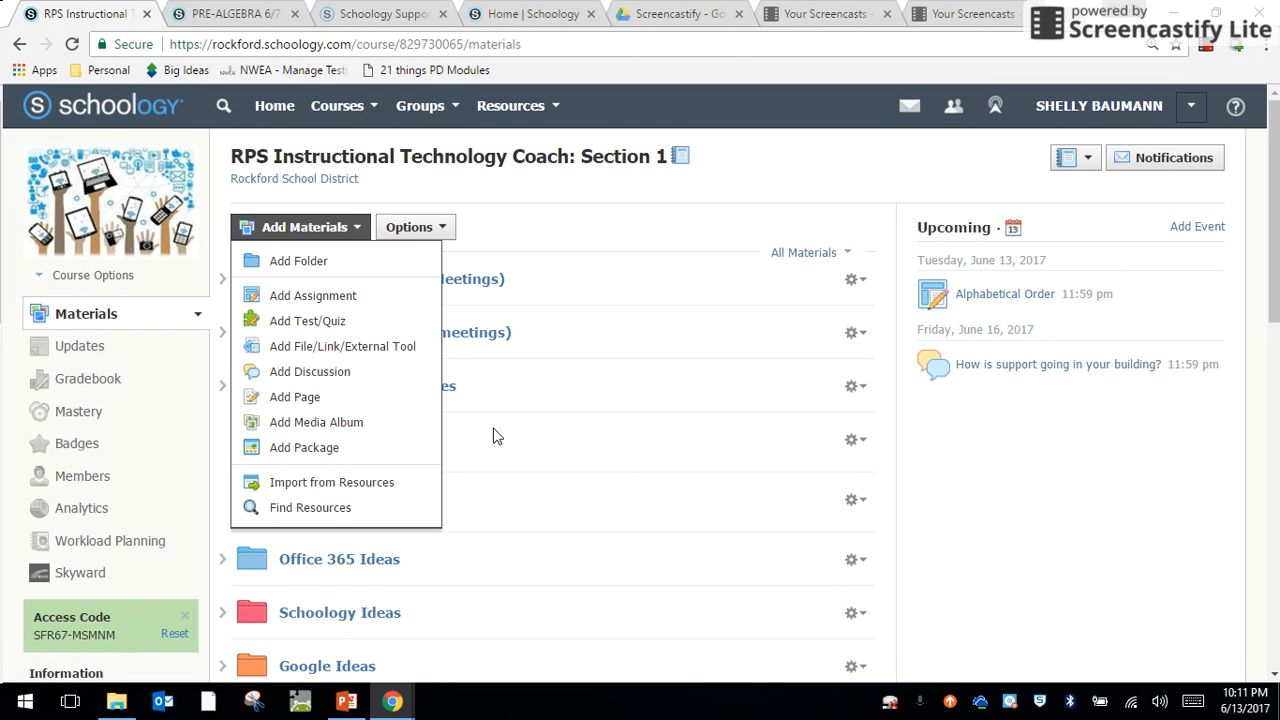
click(313, 484)
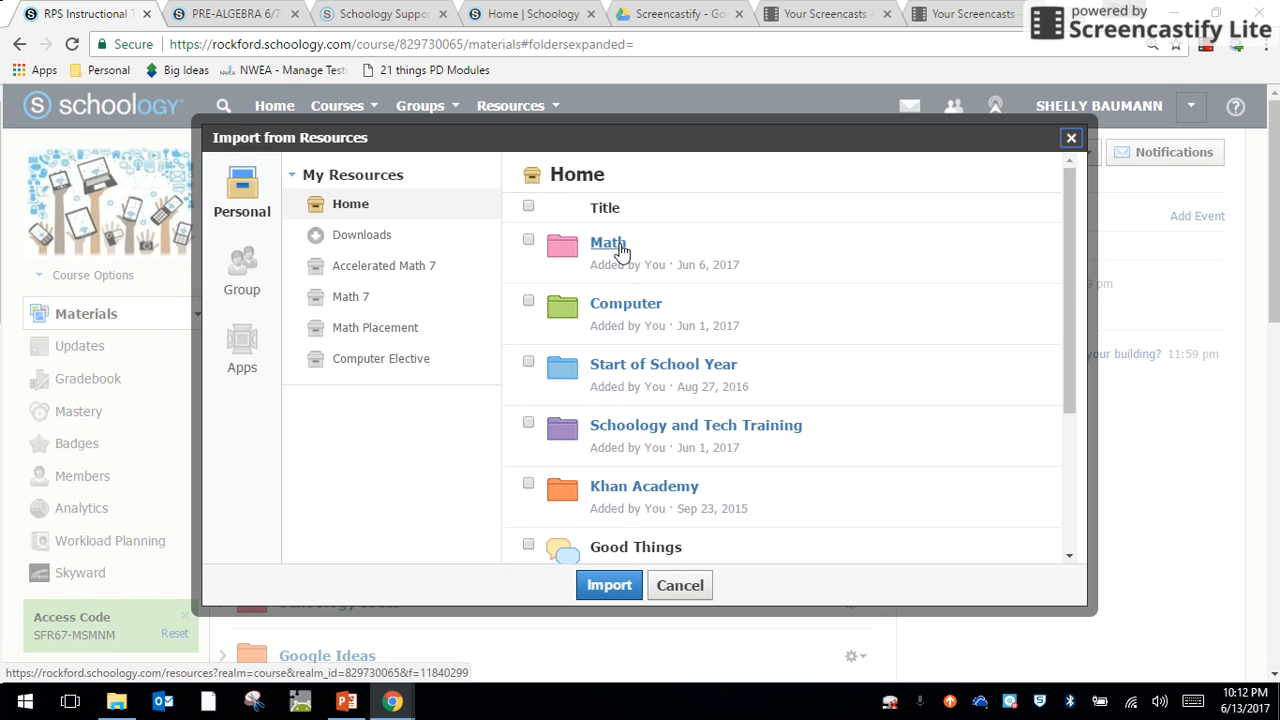
click(672, 426)
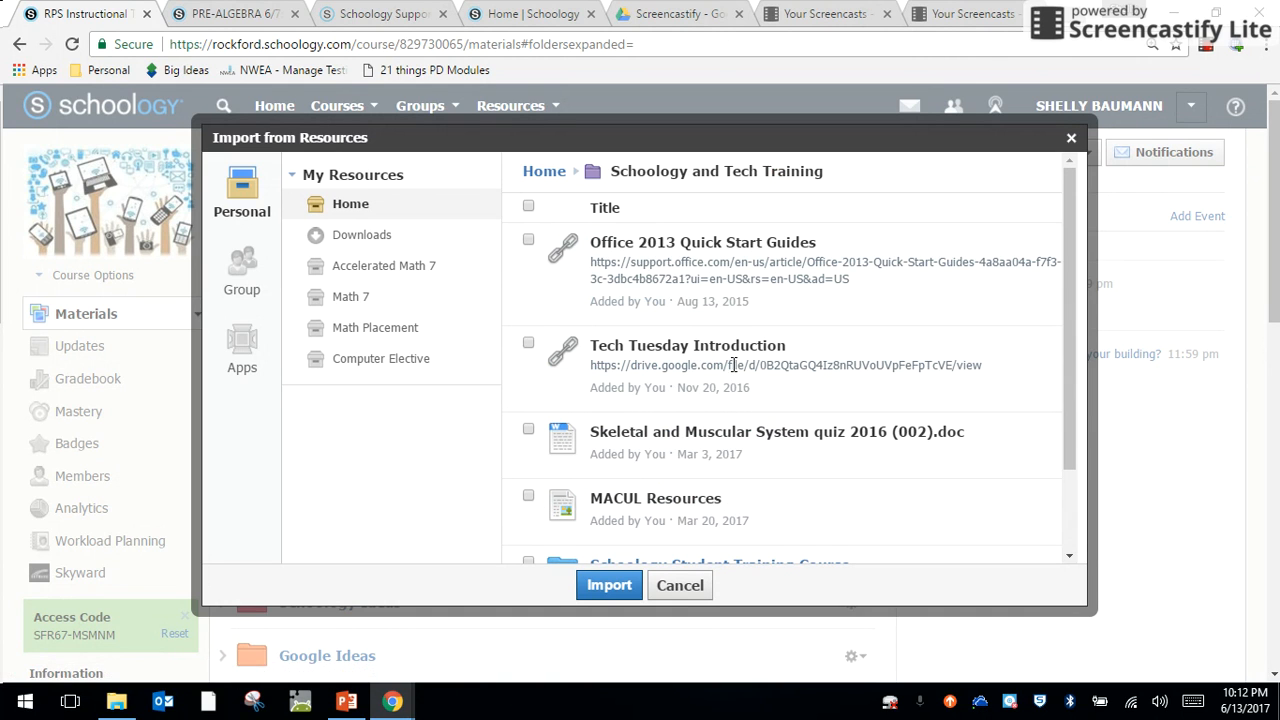
scroll(751, 371, down, 4)
scroll(755, 379, up, 2)
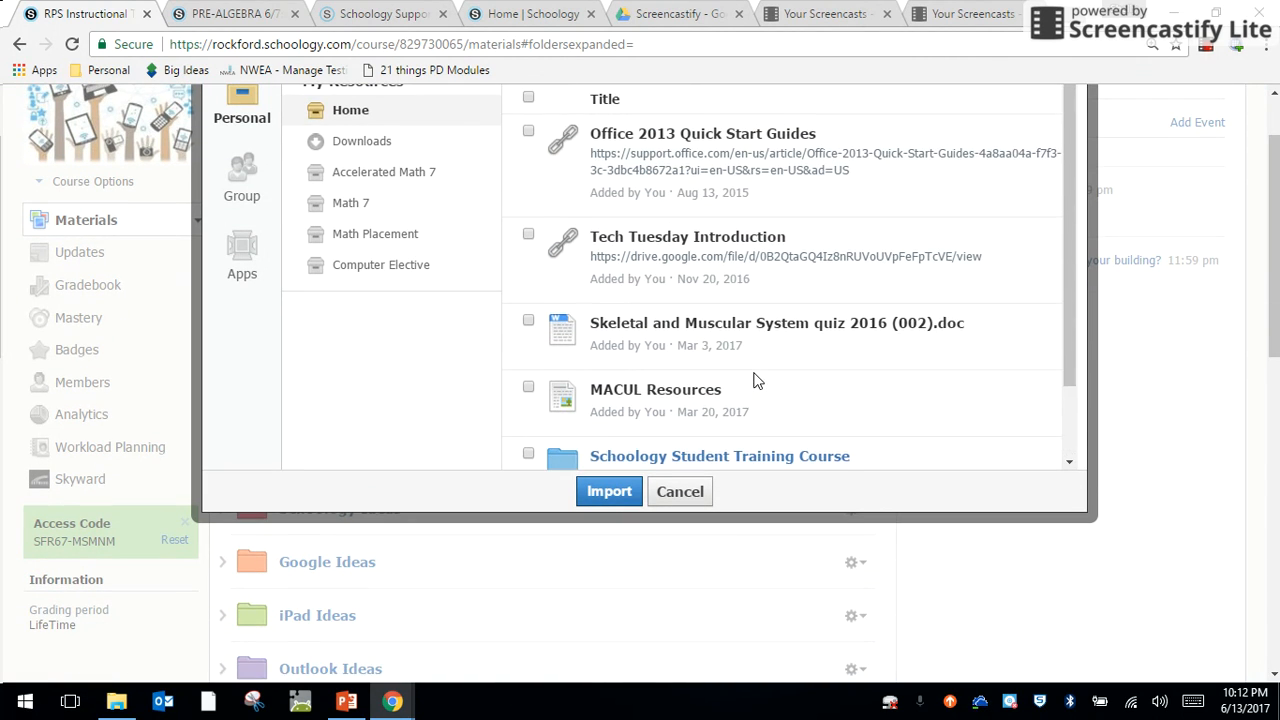
scroll(698, 392, down, 2)
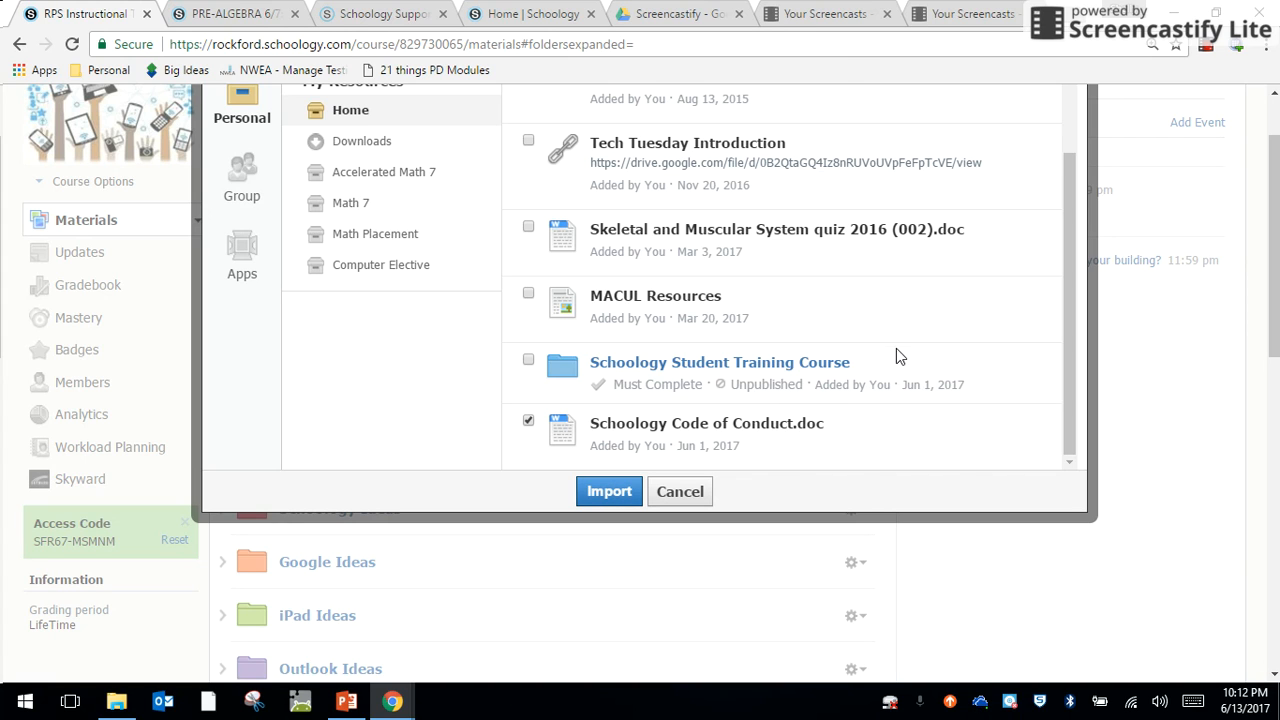
scroll(896, 349, up, 2)
scroll(1125, 311, up, 1)
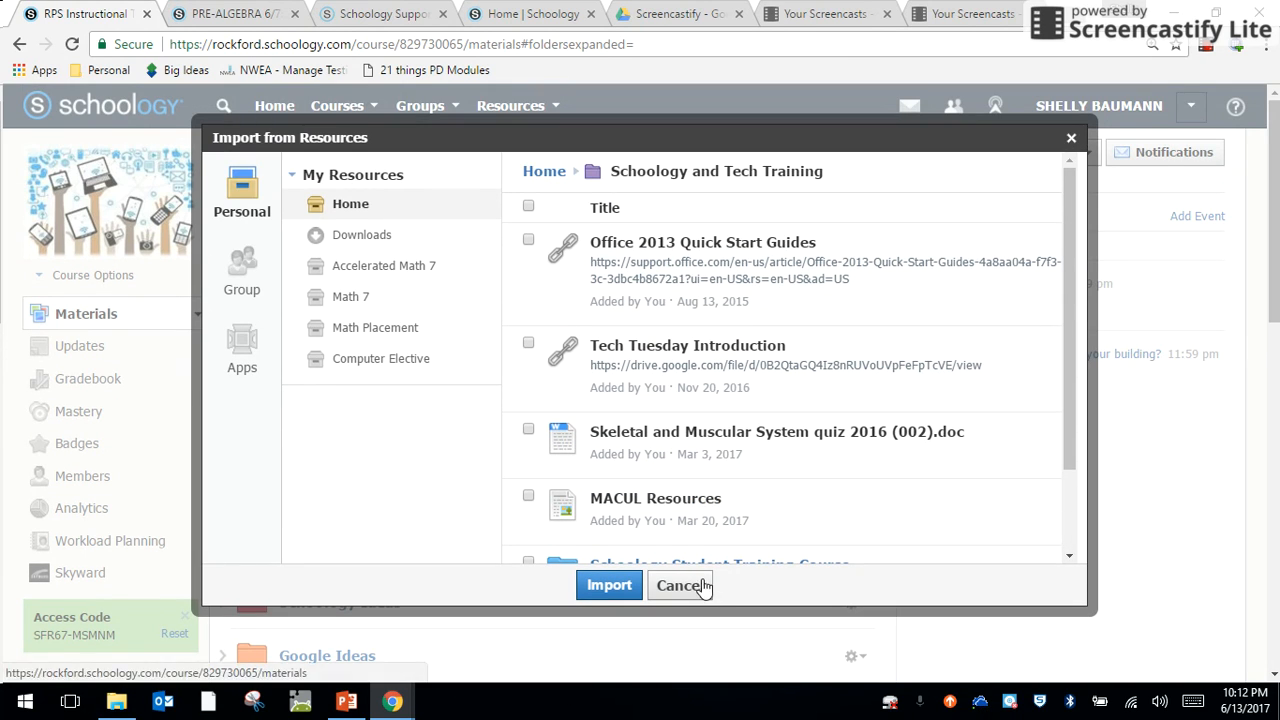
click(699, 585)
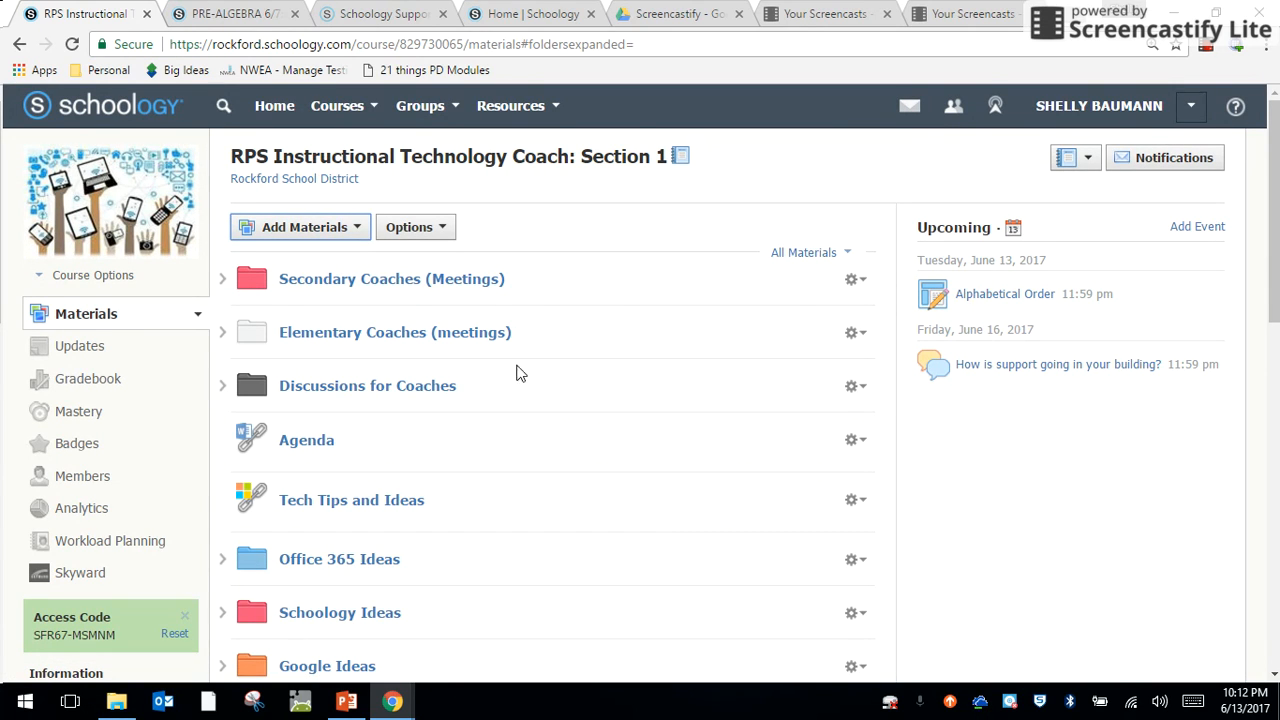
Open the Secondary Coaches (Meetings) folder and look over its meeting subfolders
scroll(597, 452, down, 3)
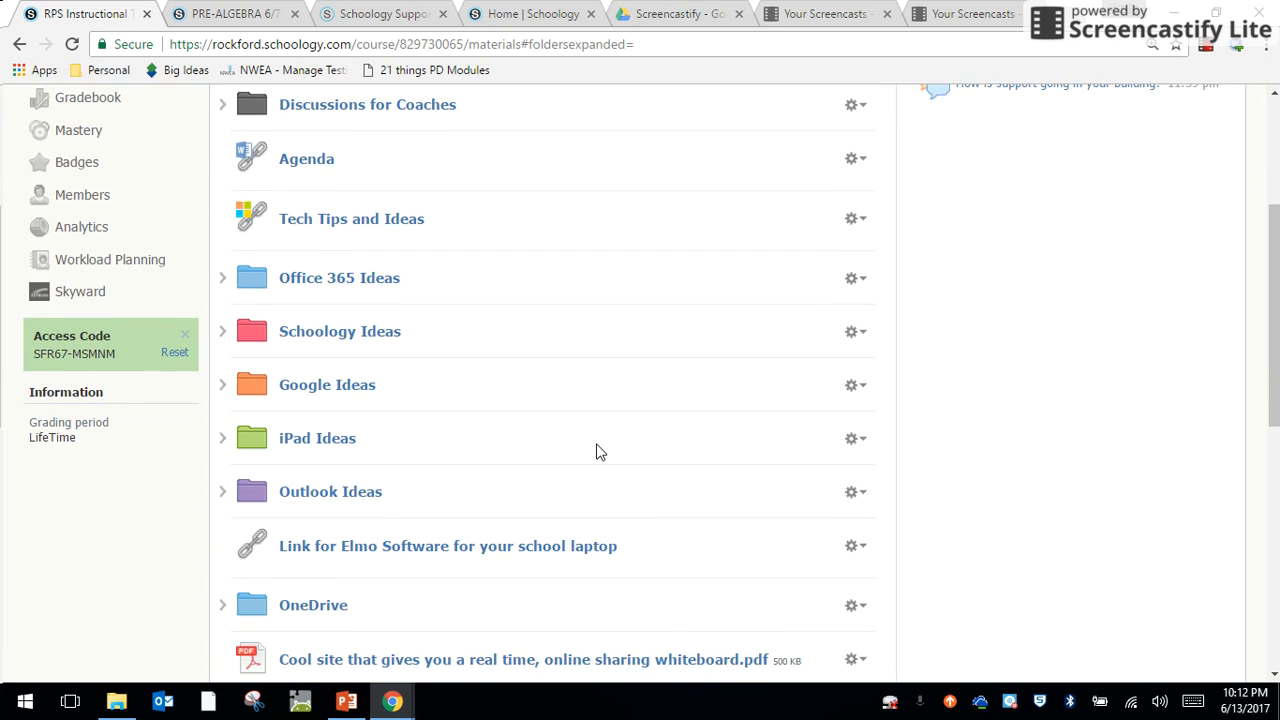
scroll(598, 449, up, 1)
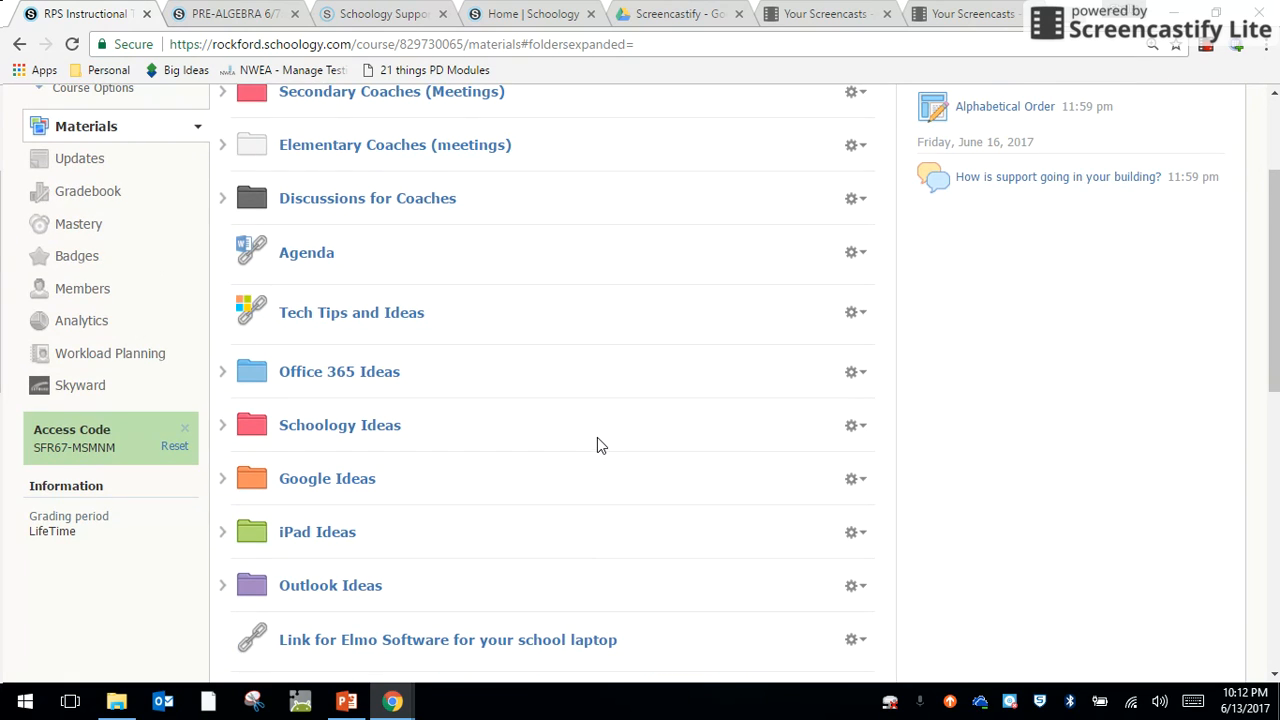
scroll(598, 440, up, 2)
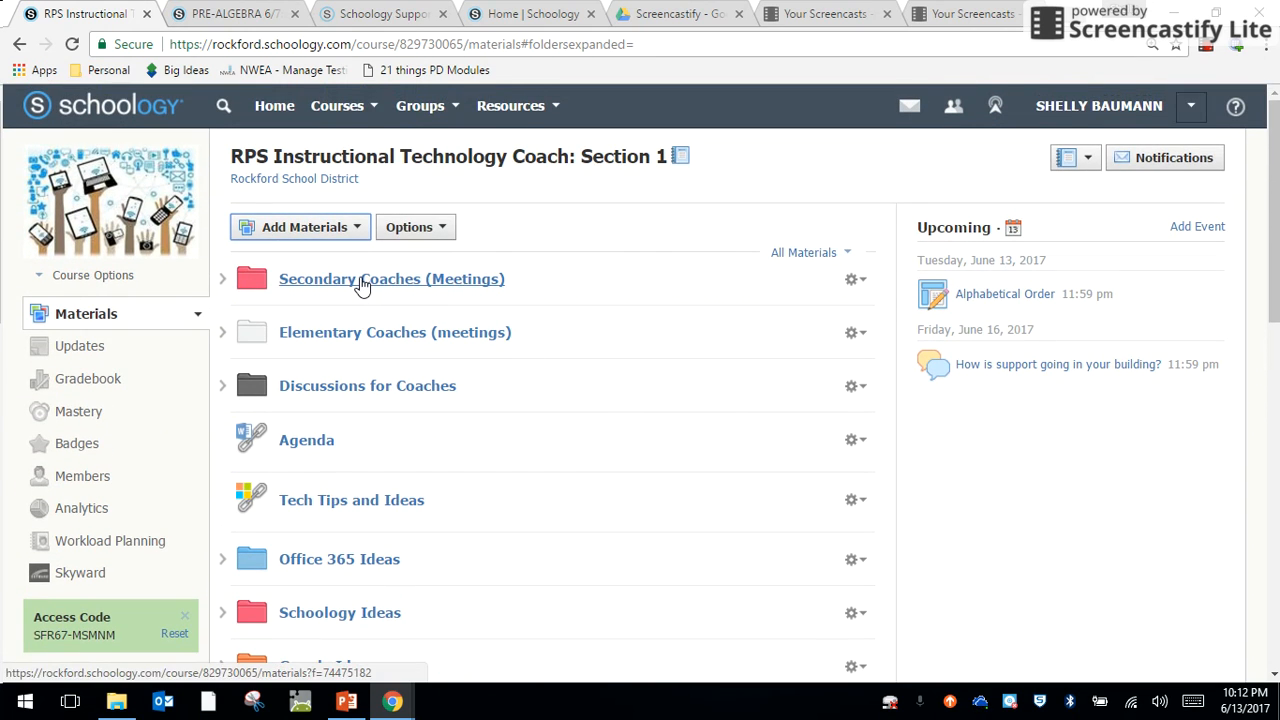
click(388, 284)
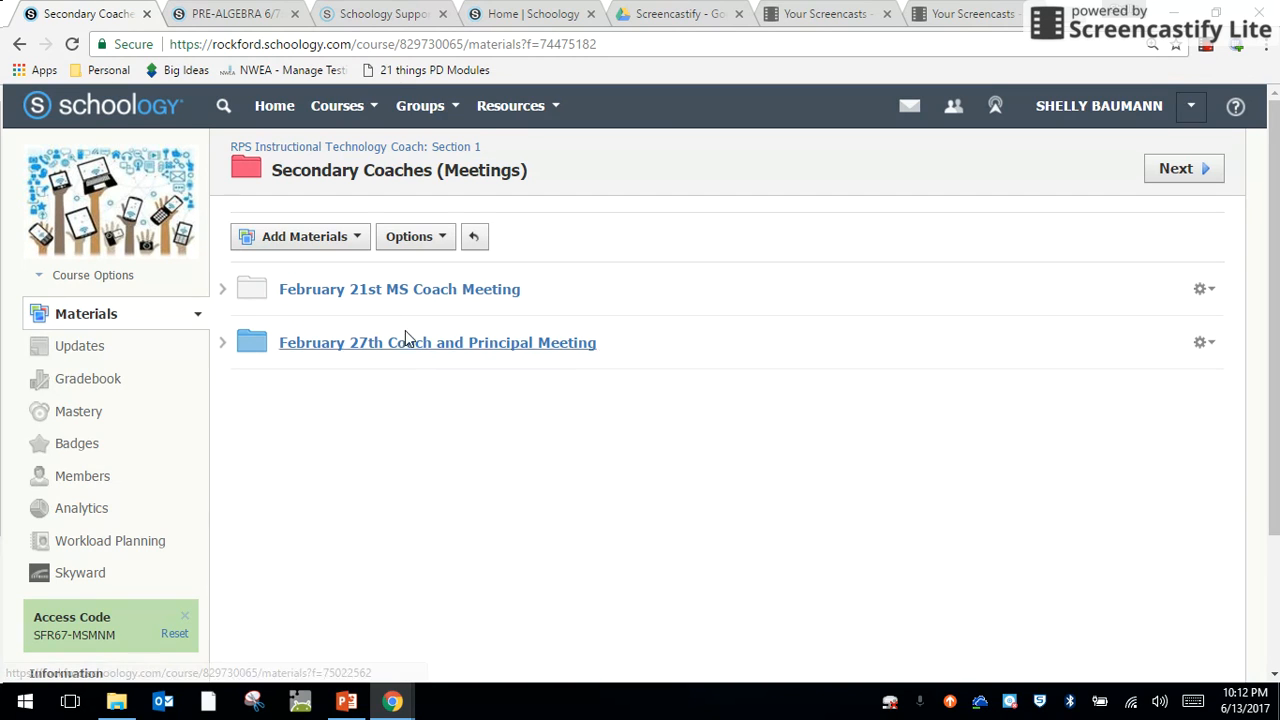
drag(420, 352, 457, 330)
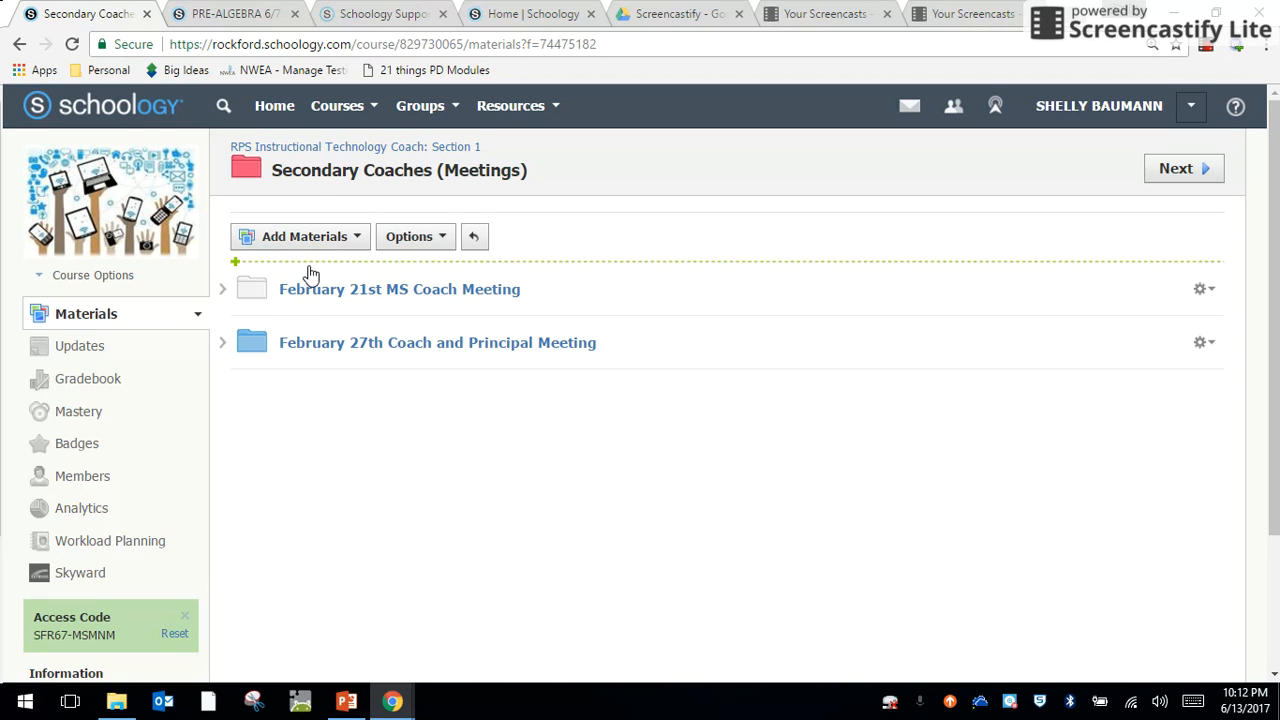
Return to the course's main materials list and review the items down to the PDF files
click(87, 322)
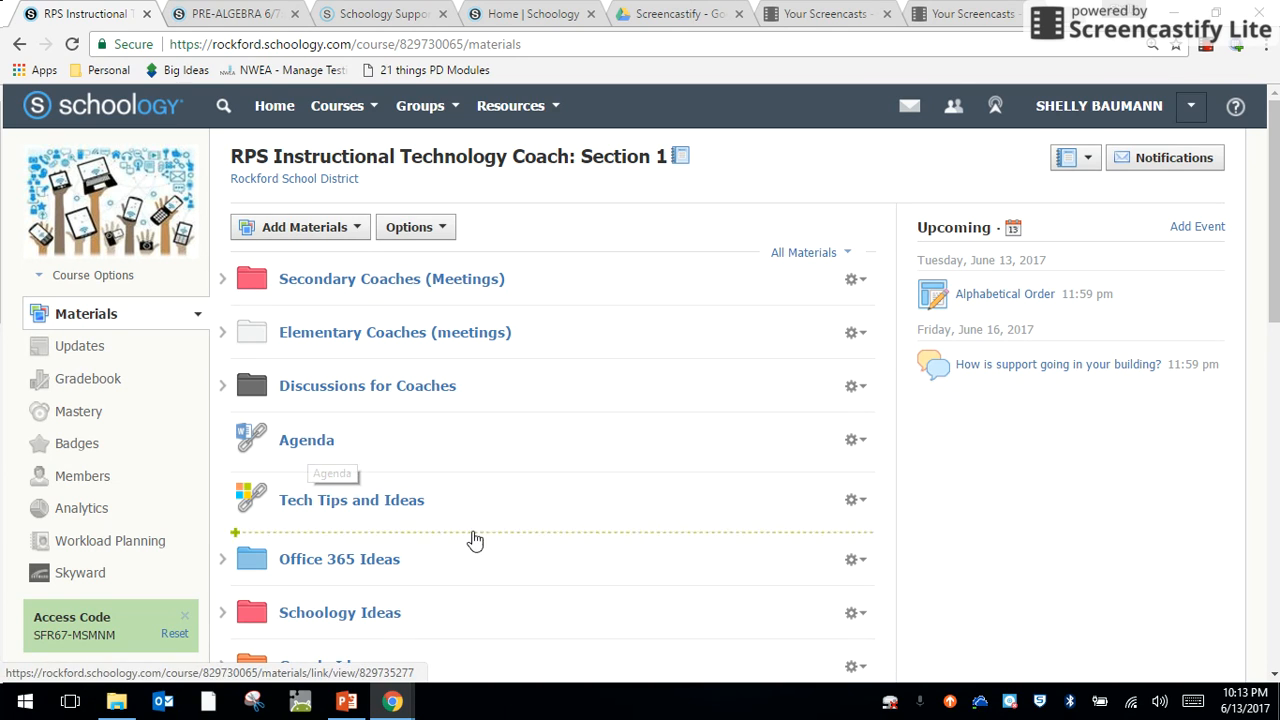
scroll(508, 525, down, 1)
scroll(476, 512, down, 3)
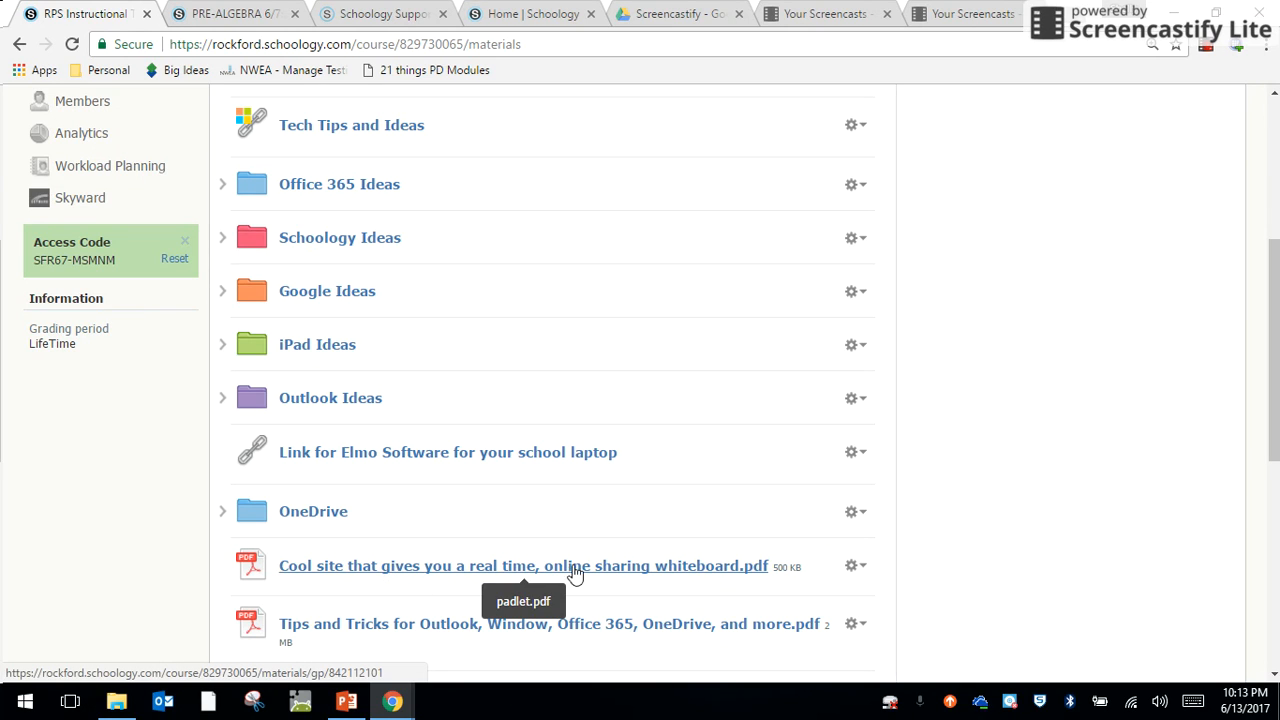
mouse_move(377, 607)
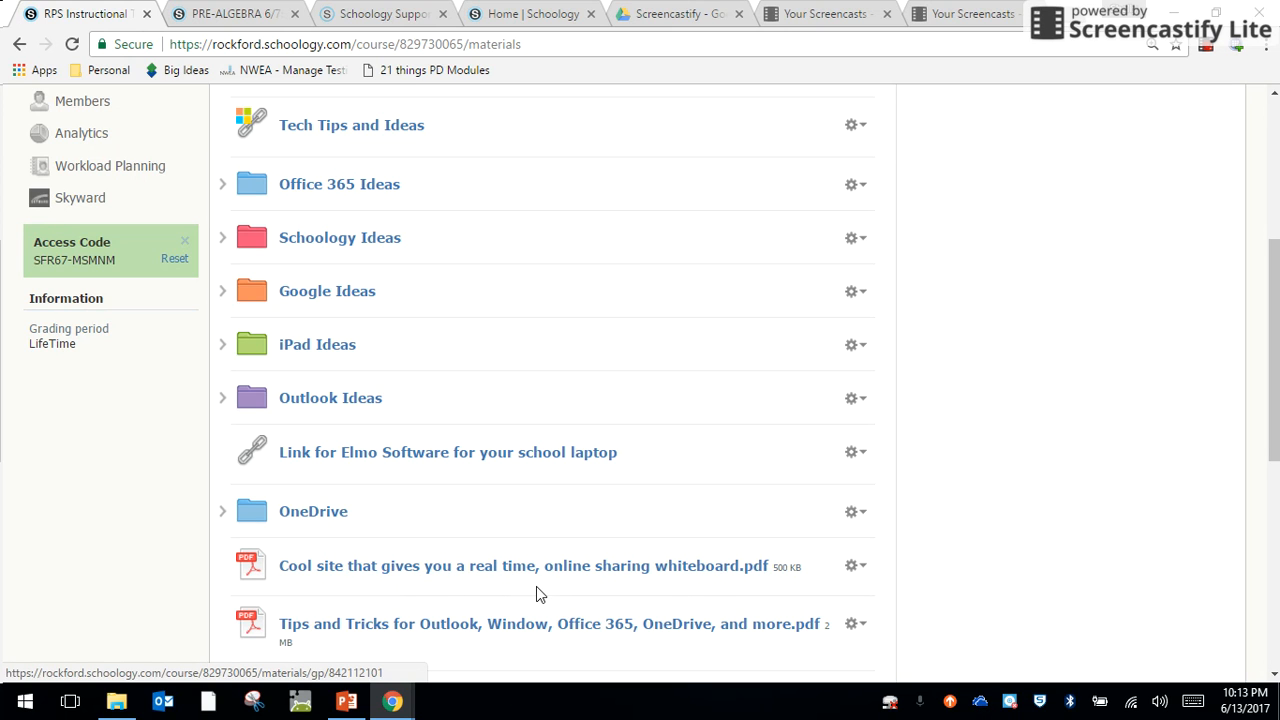
mouse_move(595, 604)
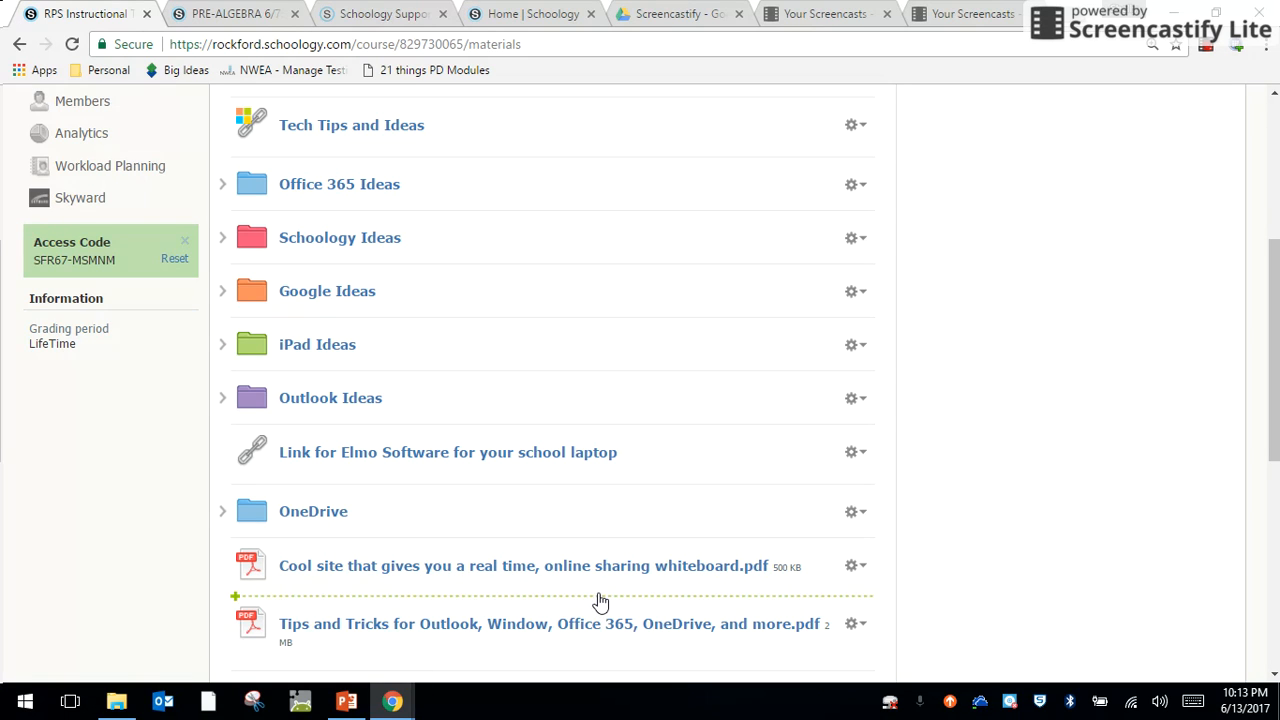
scroll(490, 287, up, 3)
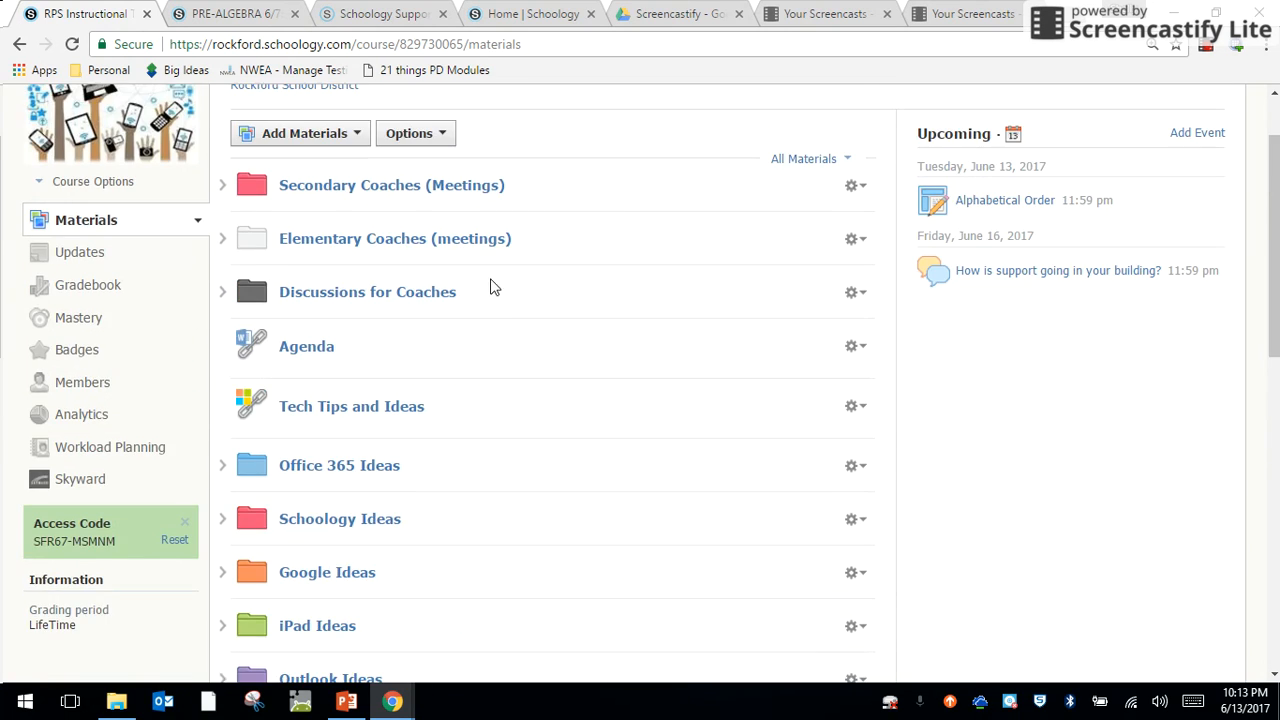
Switch to the Pre-Algebra tab and open section 461/01 - PRE-ALGEBRA 6/7 from the archived courses
click(252, 15)
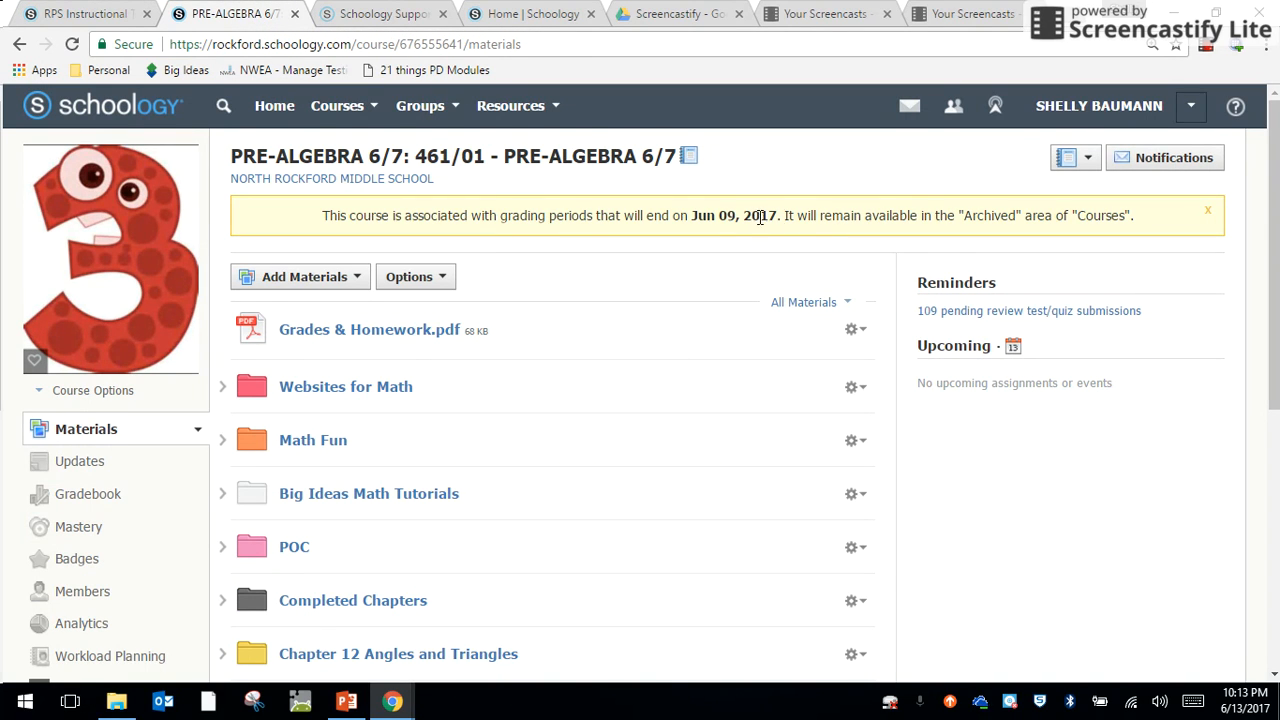
click(342, 107)
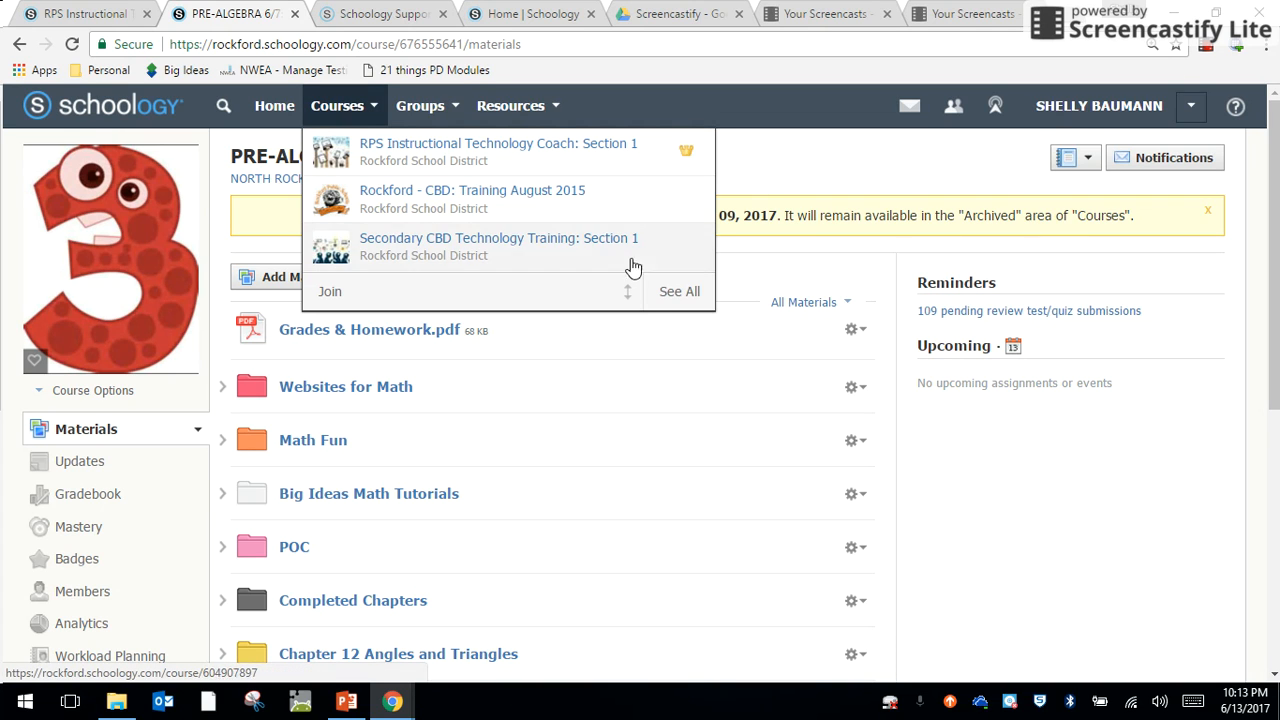
click(684, 295)
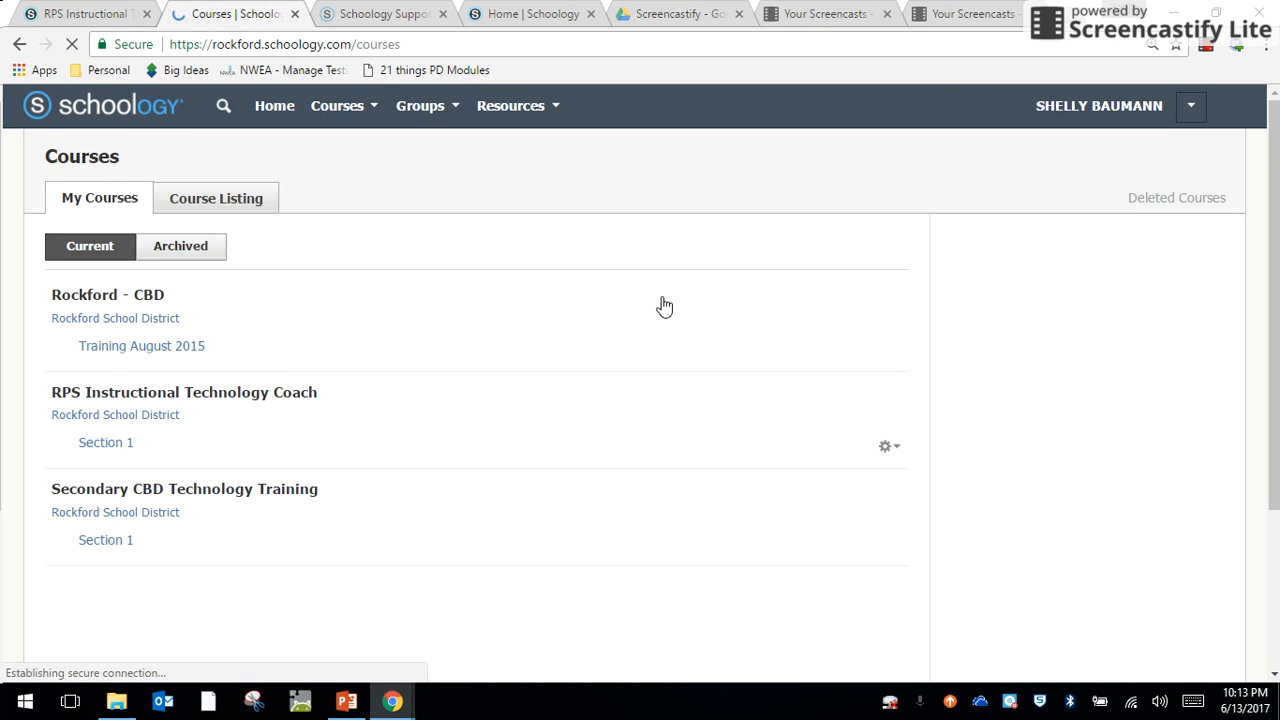
click(181, 250)
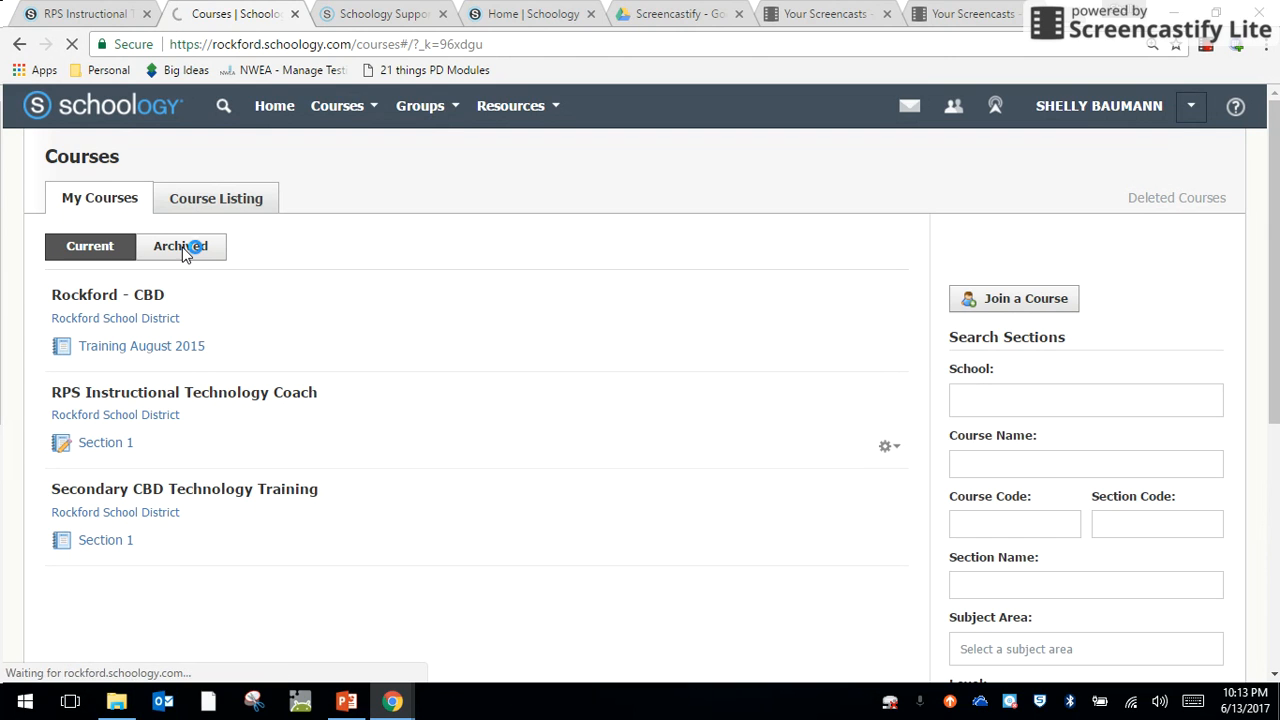
scroll(391, 329, down, 4)
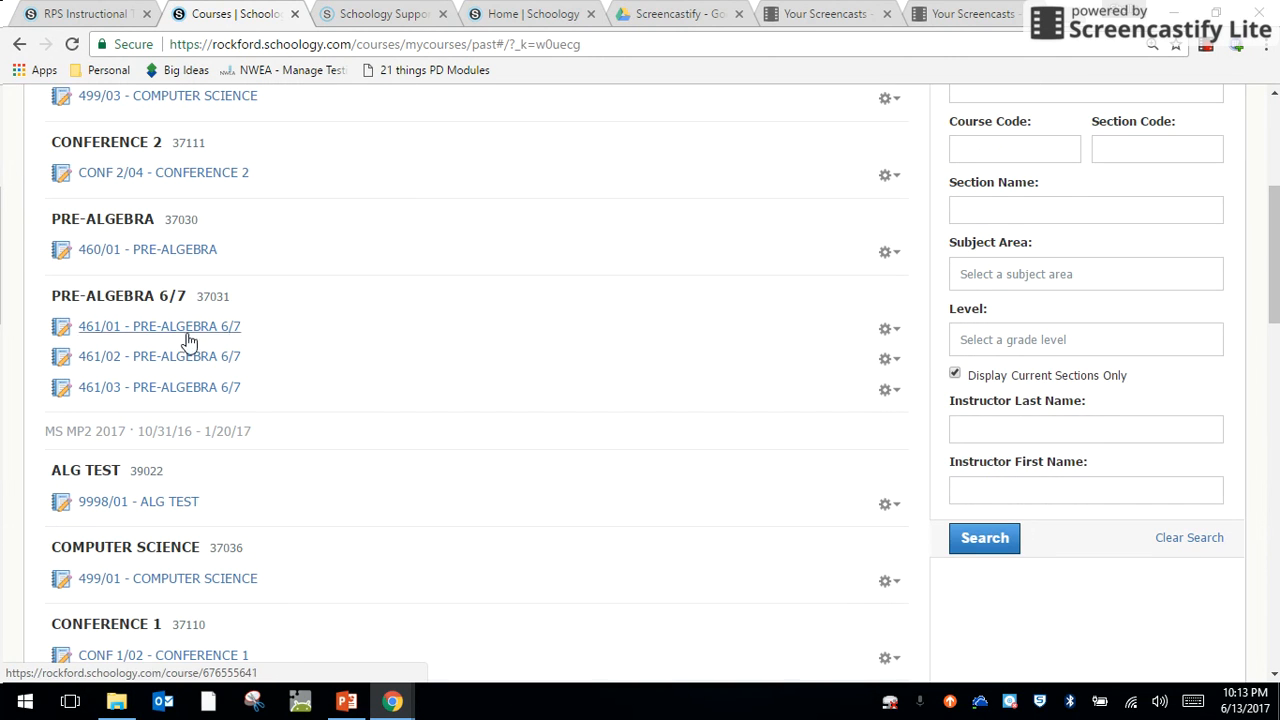
click(175, 332)
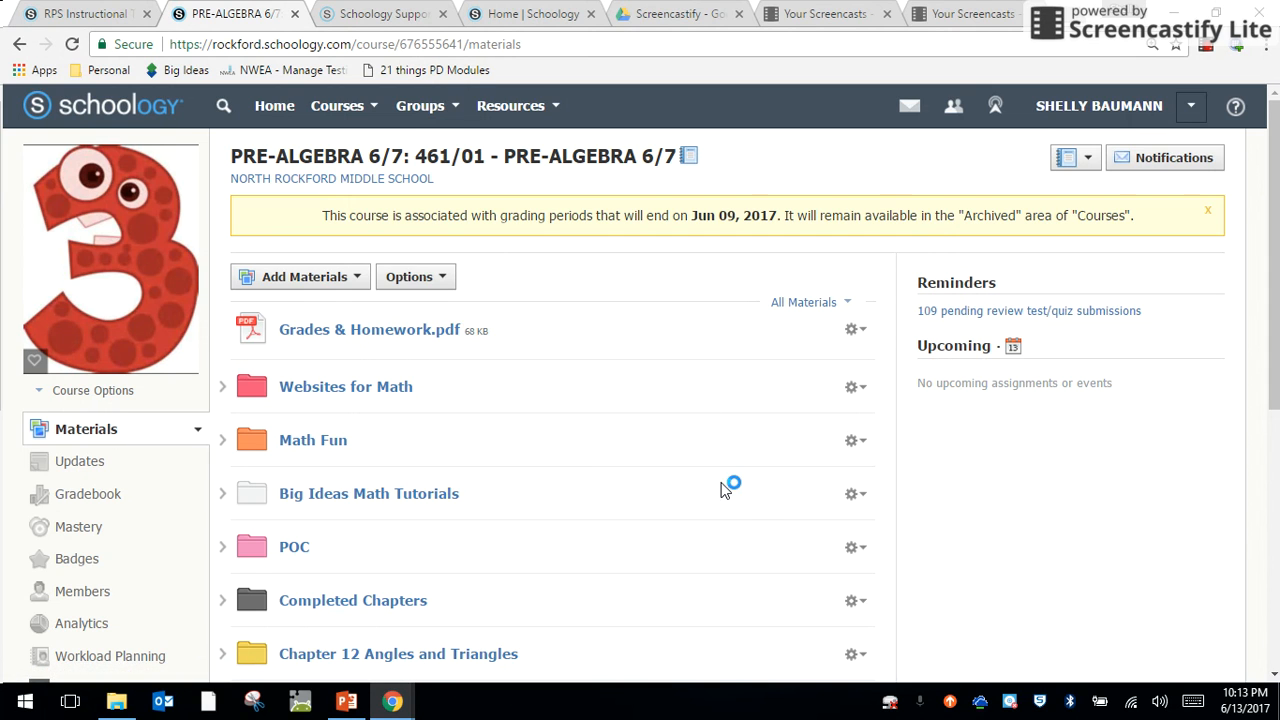
Save a copy of the Final Exam folder to the Home collection in resources, inside the Accelerated Math 7 folder
scroll(680, 482, down, 4)
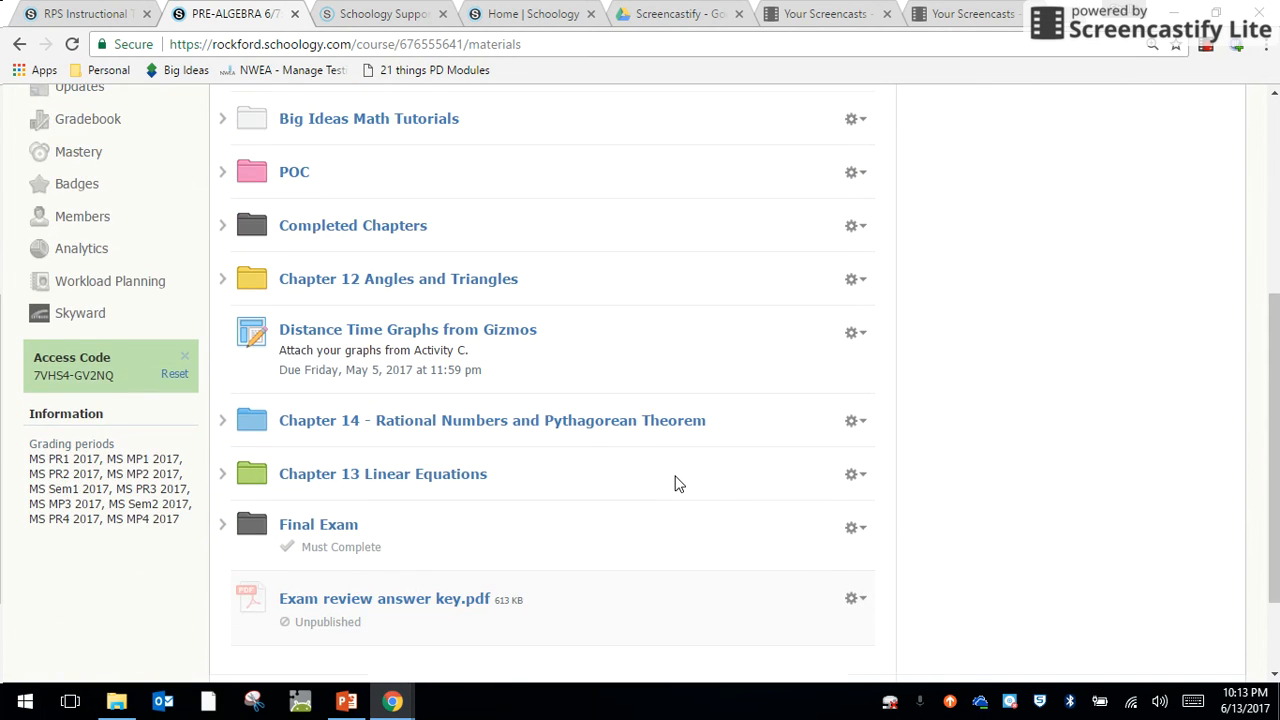
scroll(675, 483, down, 1)
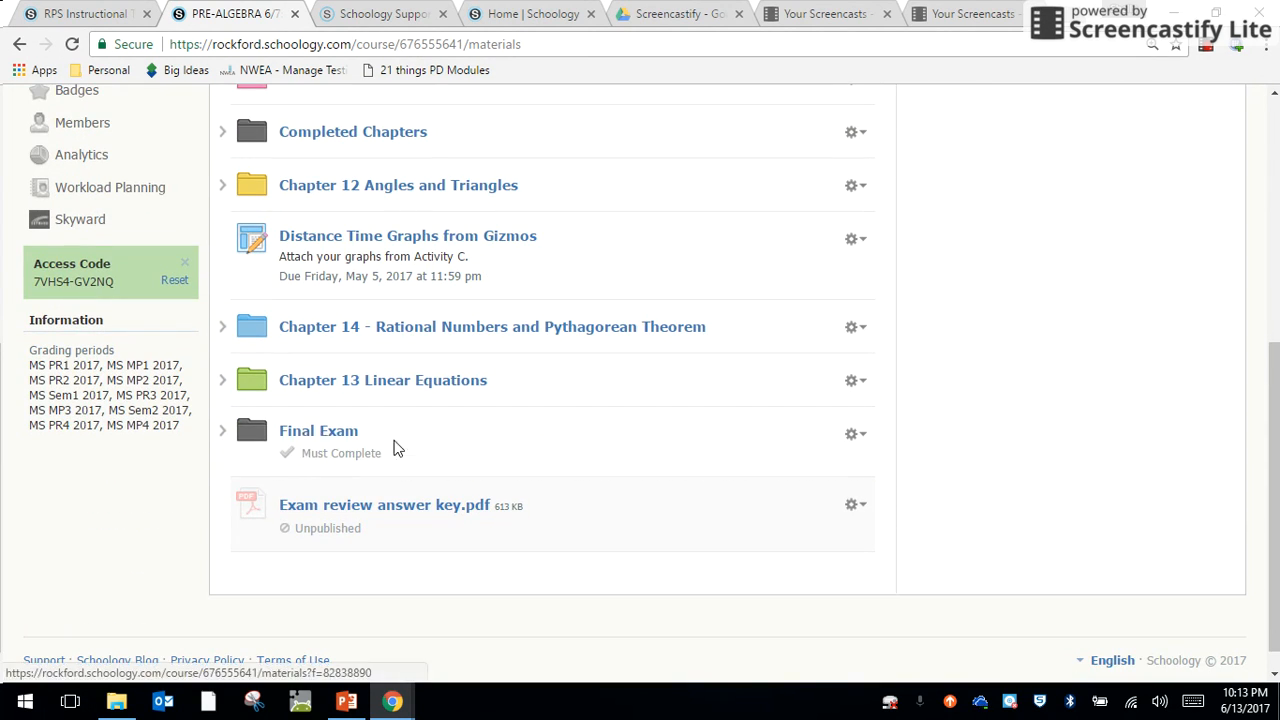
click(862, 438)
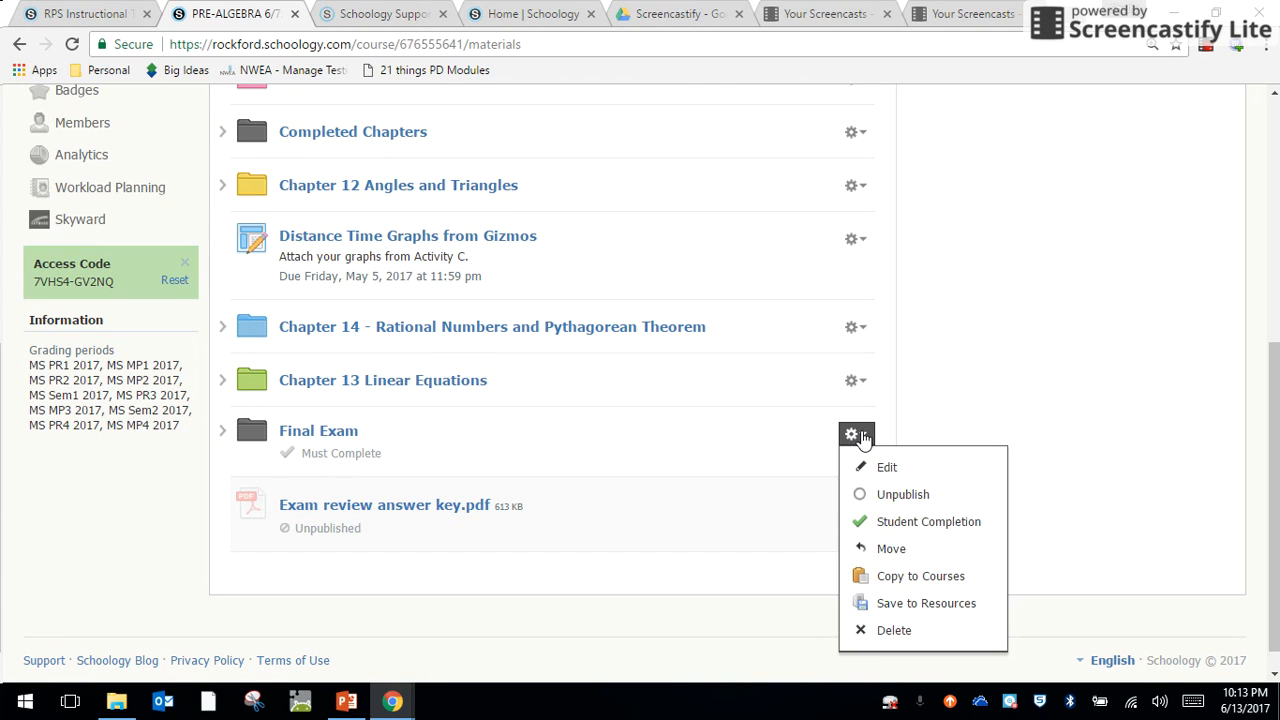
click(952, 613)
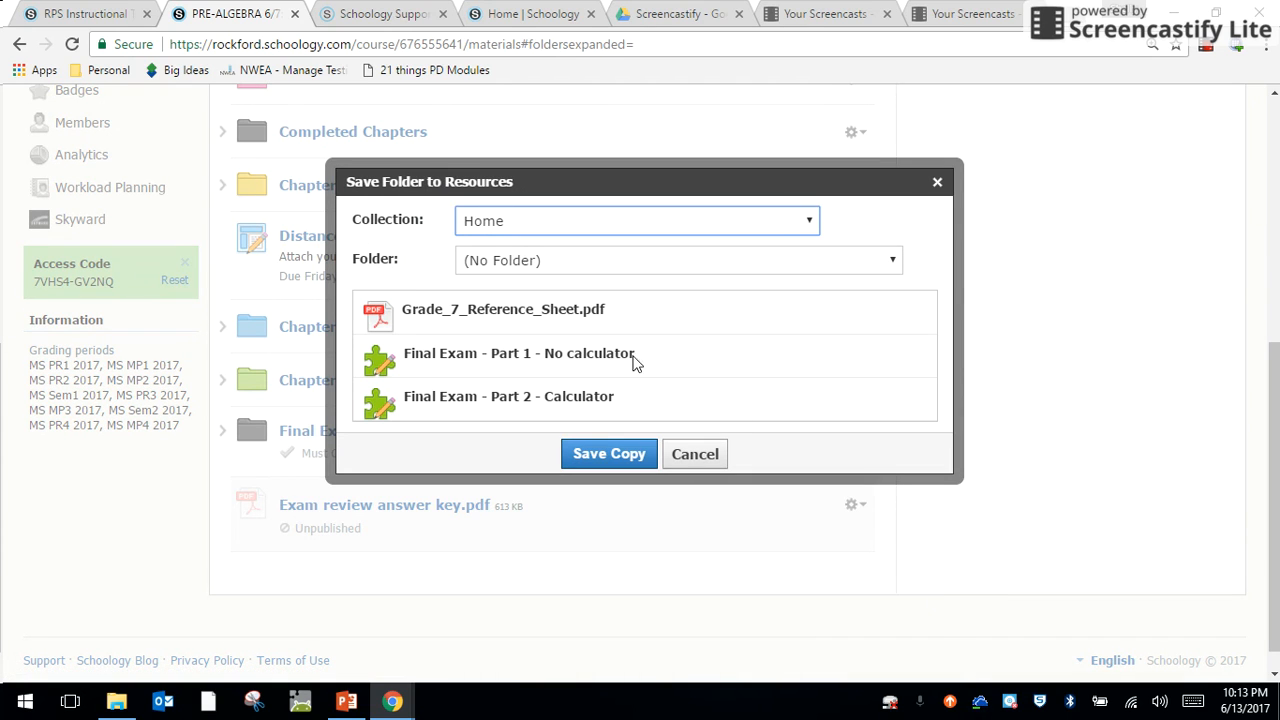
click(652, 260)
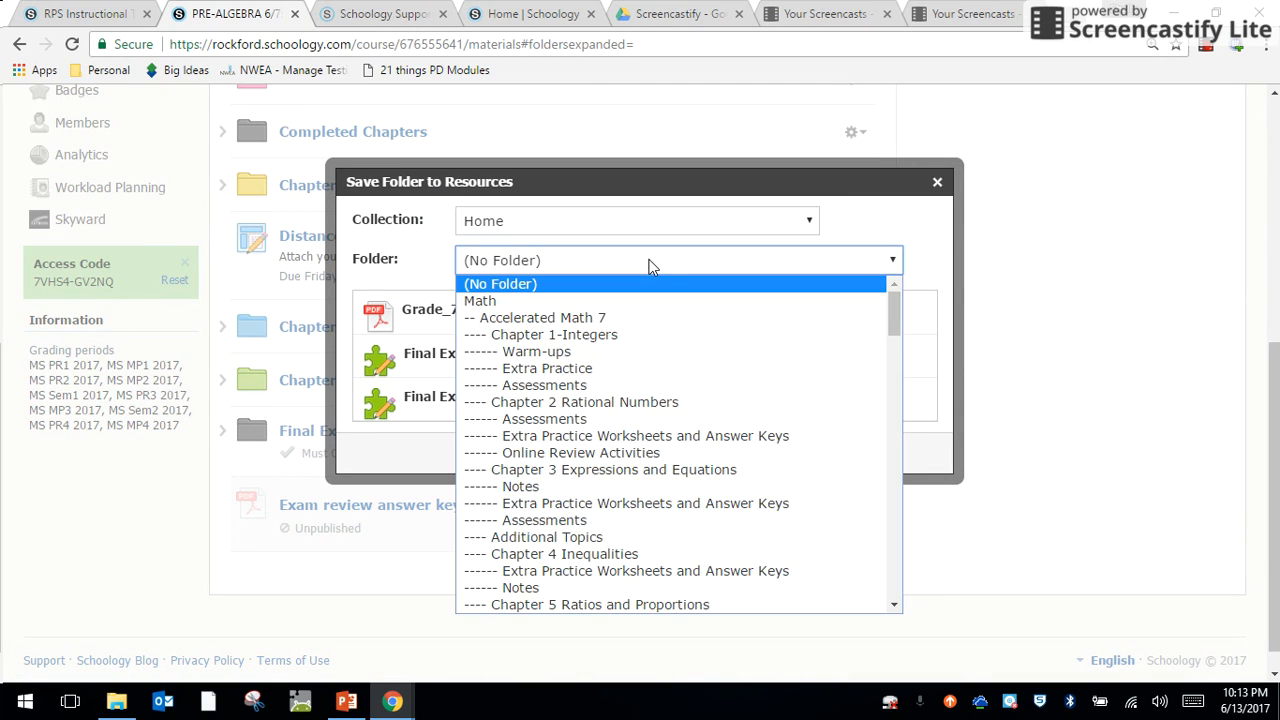
click(669, 318)
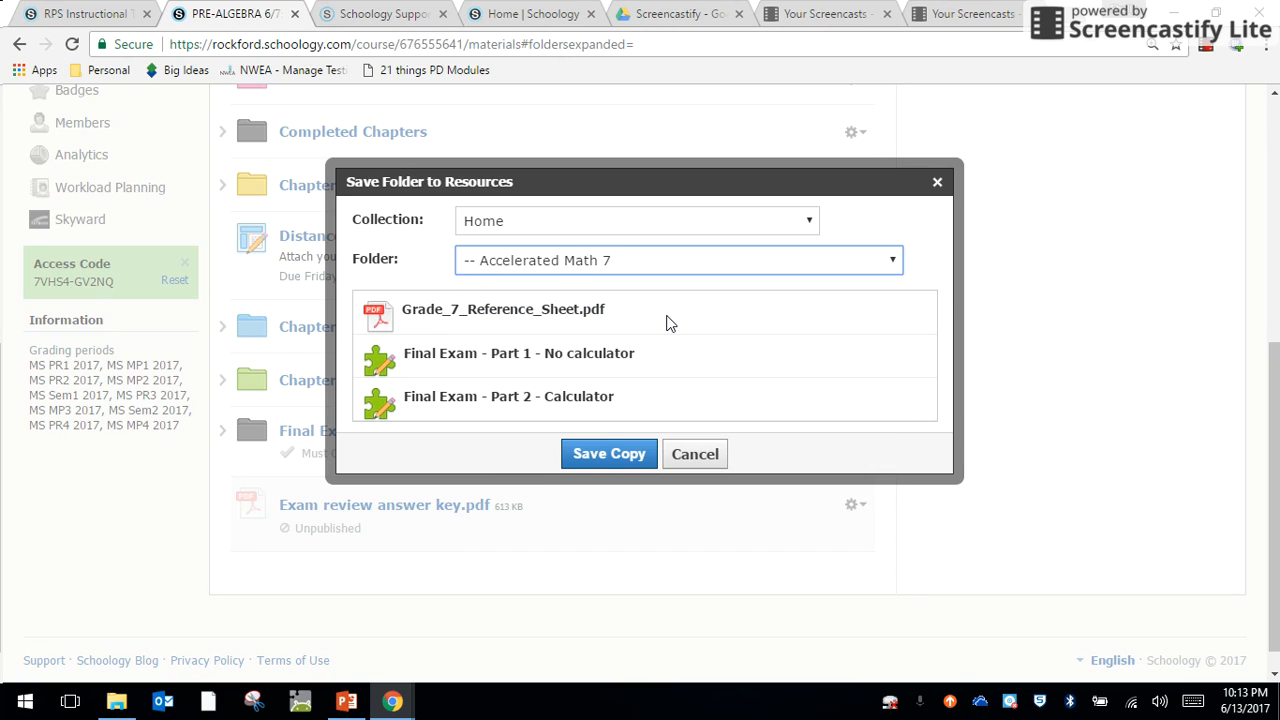
click(612, 454)
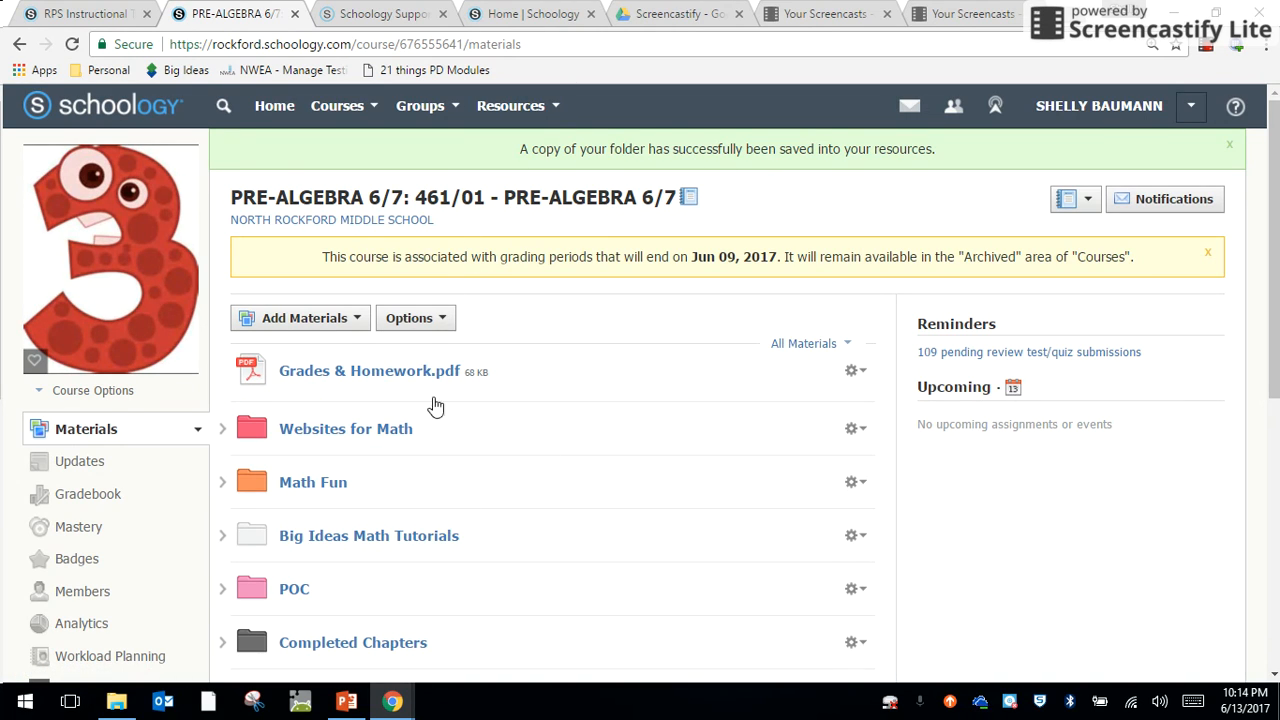
Go to personal resources and open the Chapter 1-Integers folder under Math, Accelerated Math 7
click(518, 116)
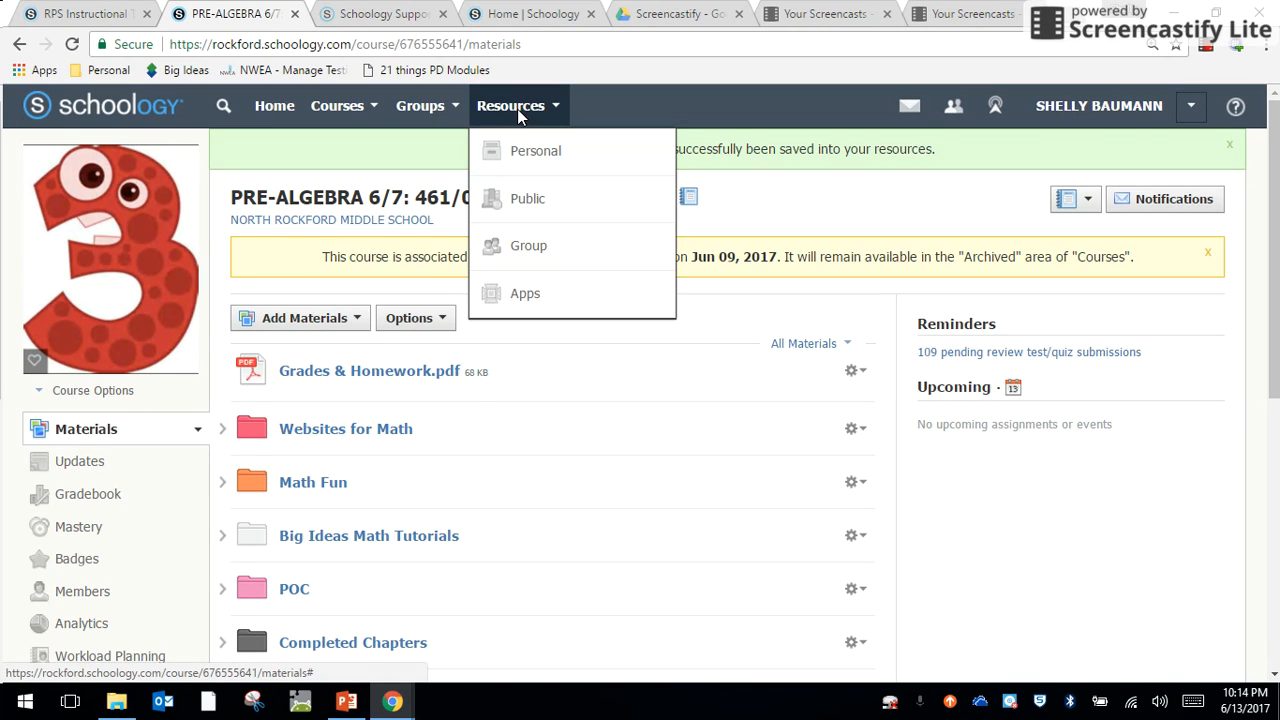
click(534, 162)
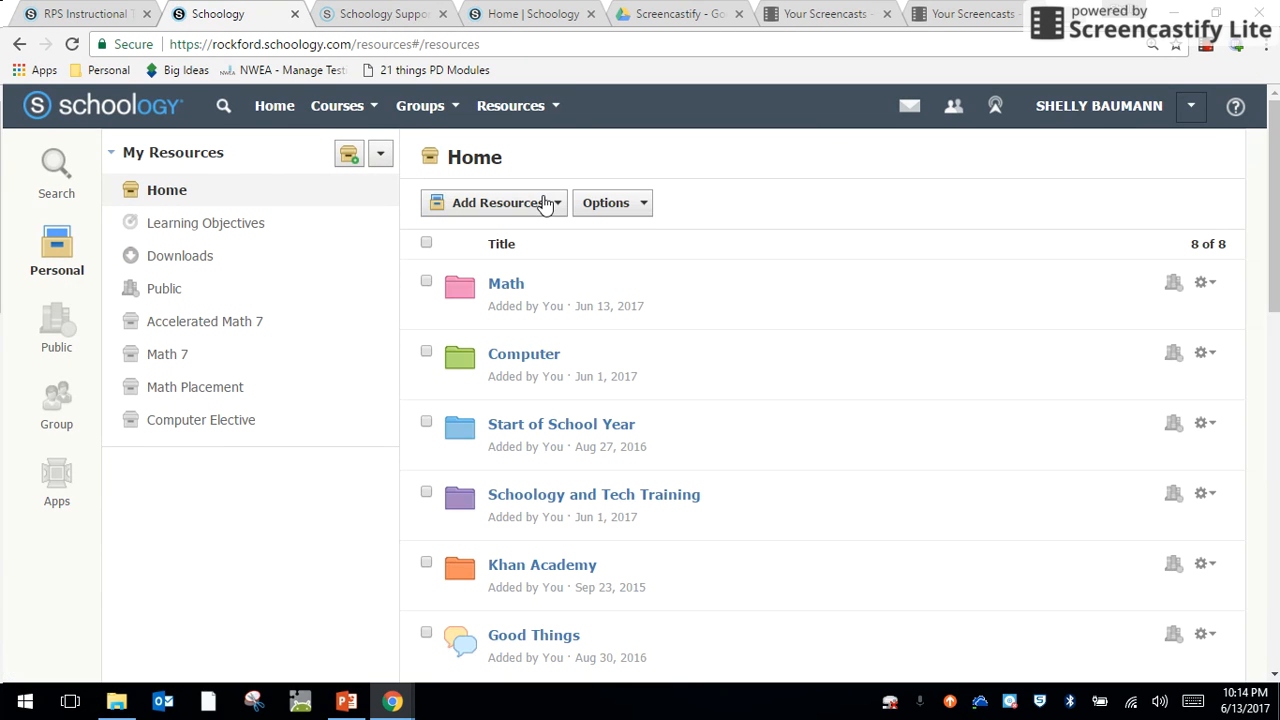
click(503, 287)
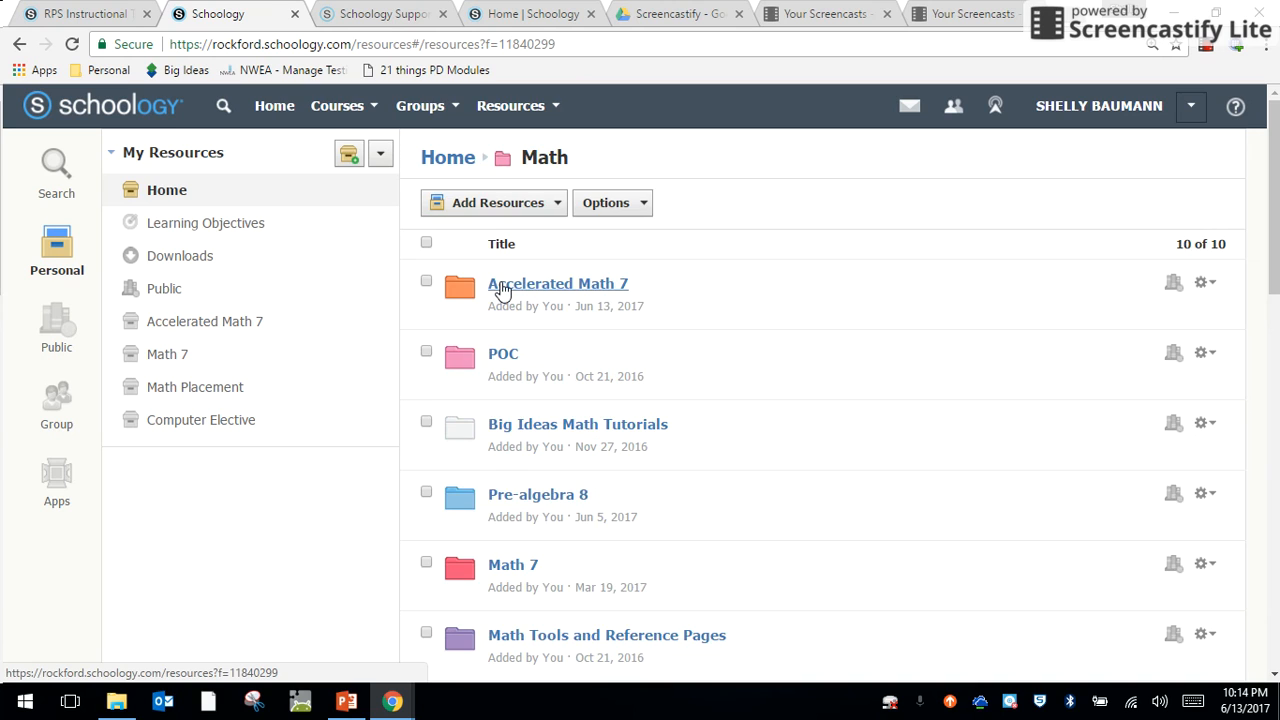
click(503, 287)
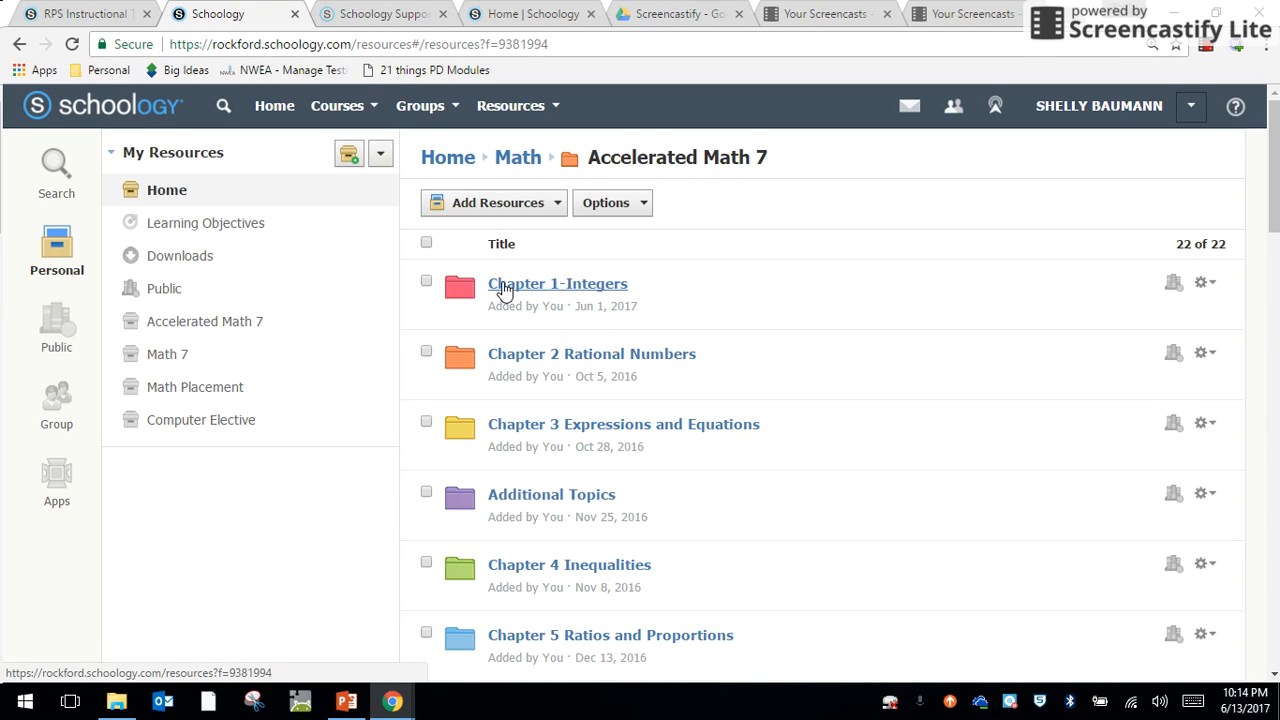
click(1203, 283)
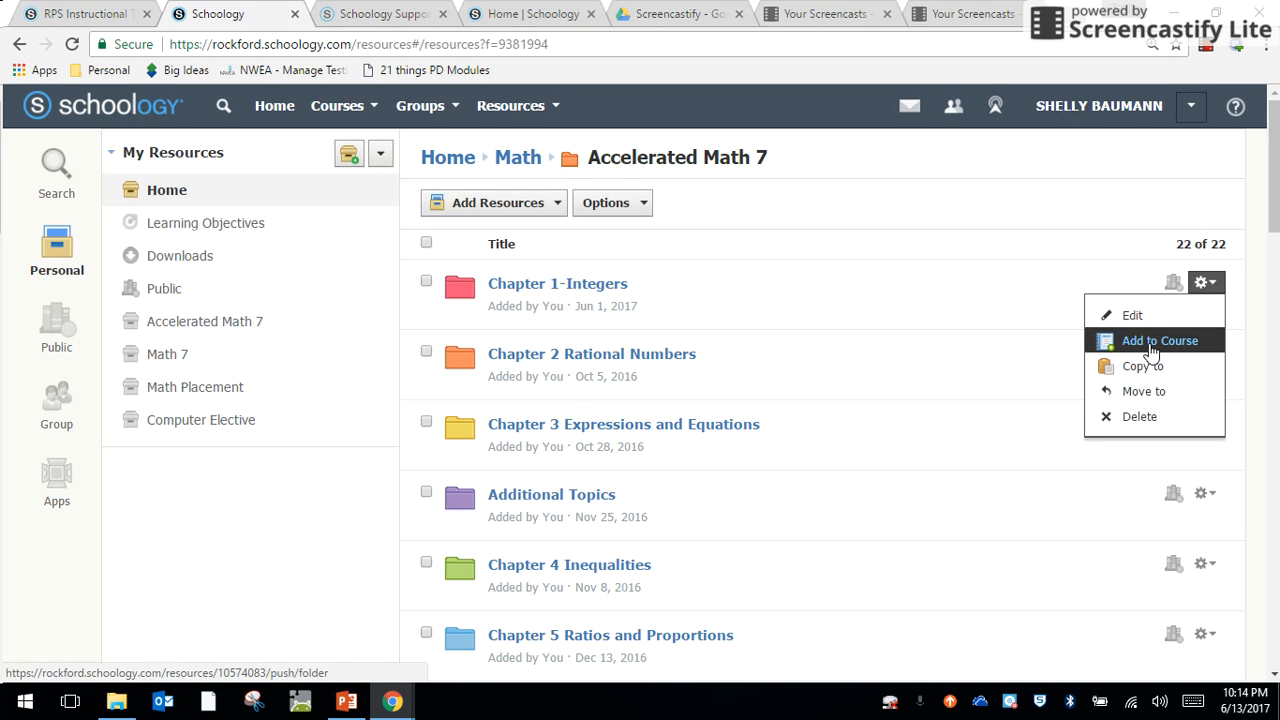
click(560, 285)
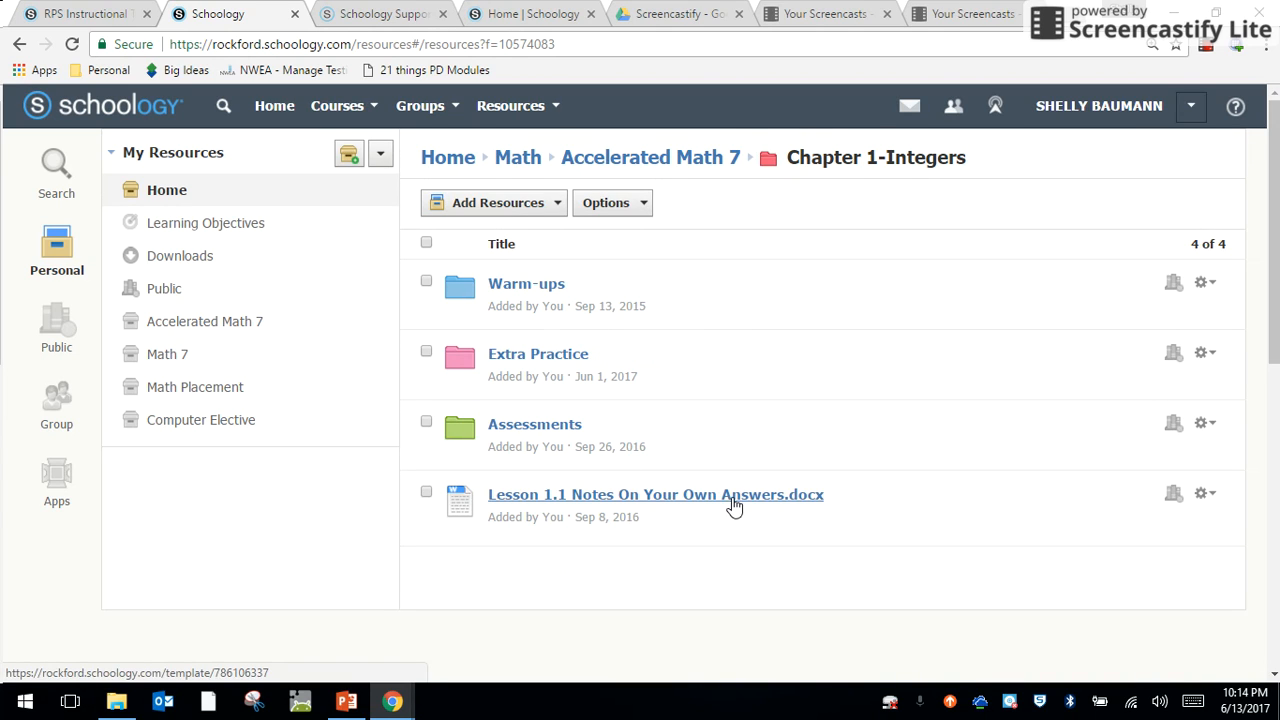
Try adding Lesson 1.1 Notes On Your Own Answers.docx to RPS Instructional Technology Coach: Section 1, look over its folder choices, and cancel
click(1207, 494)
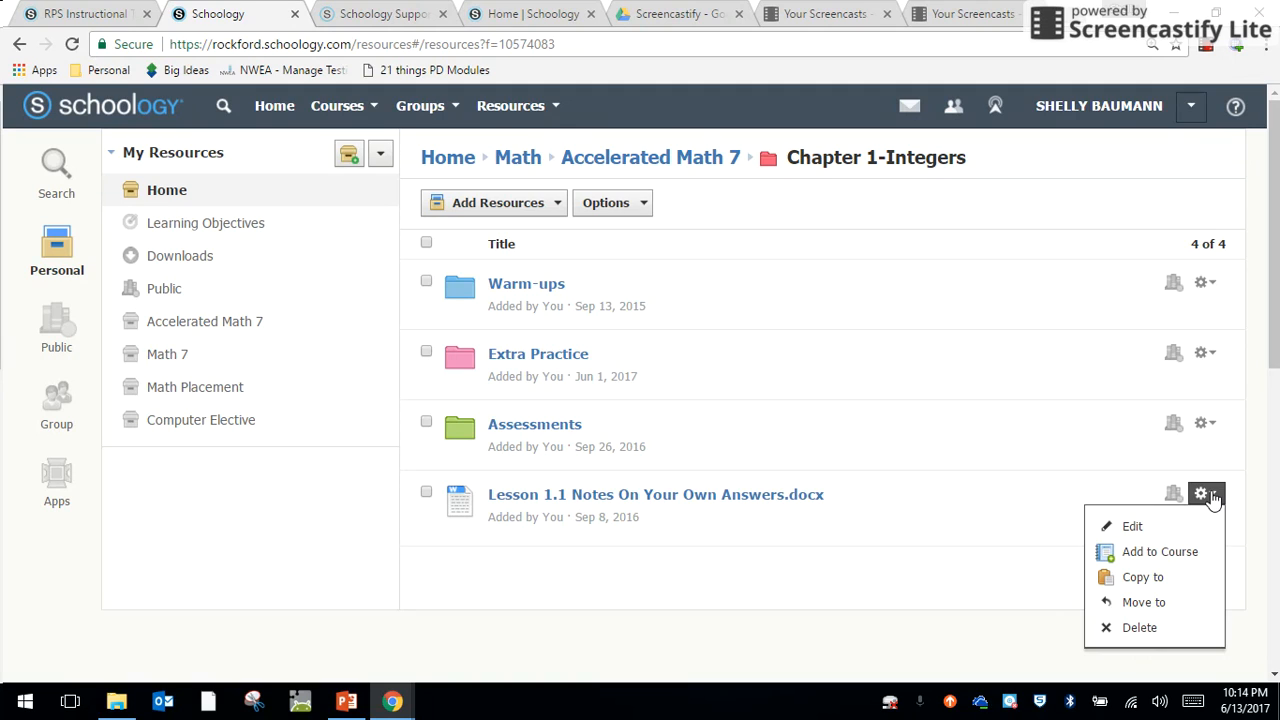
click(1160, 552)
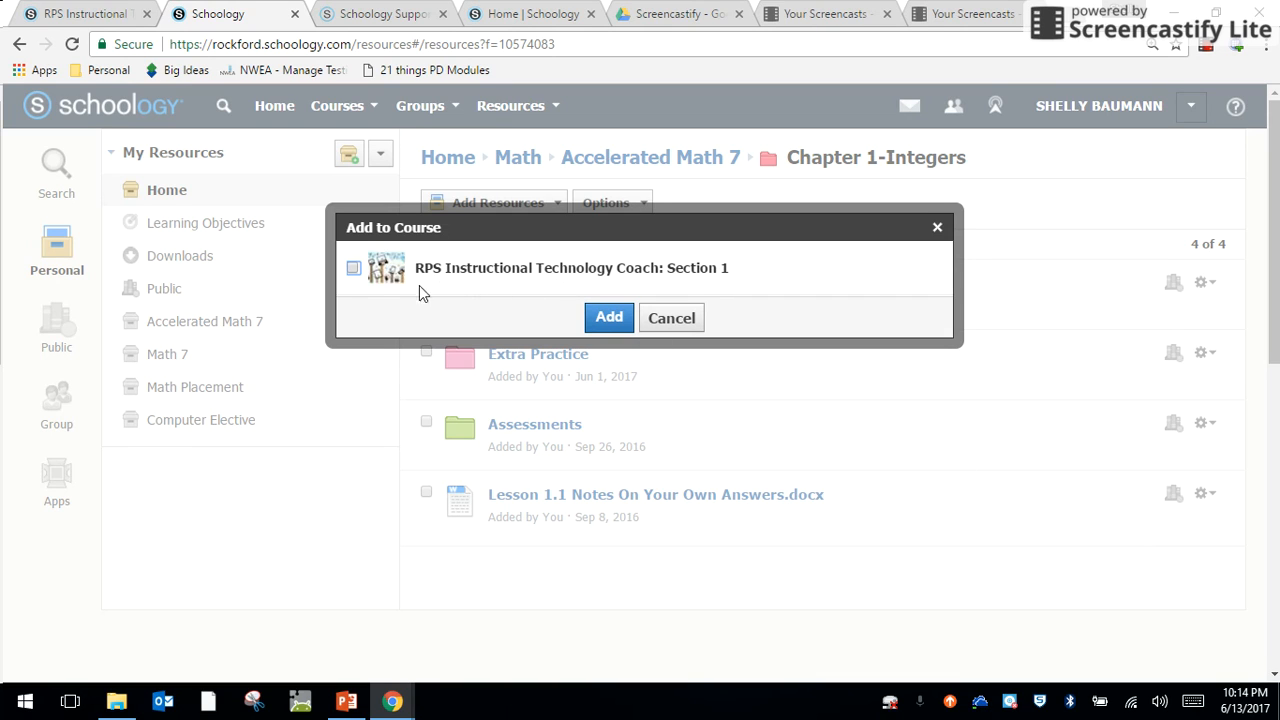
click(352, 268)
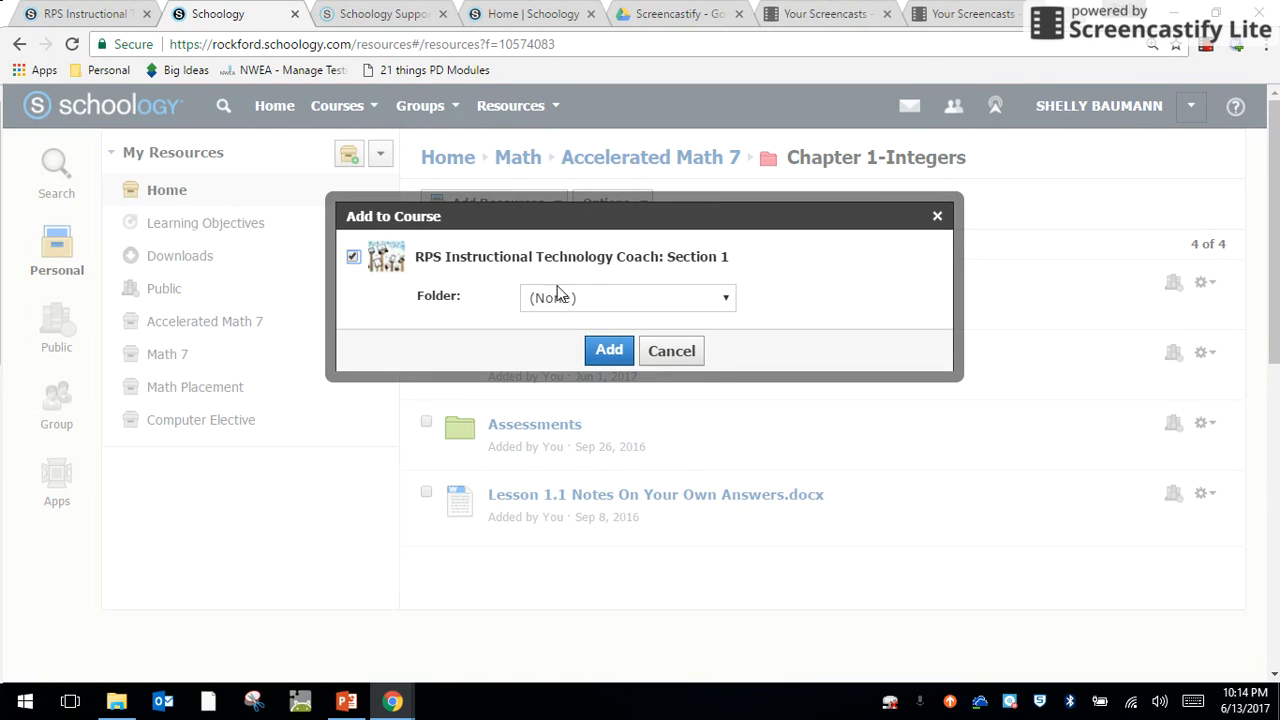
click(640, 299)
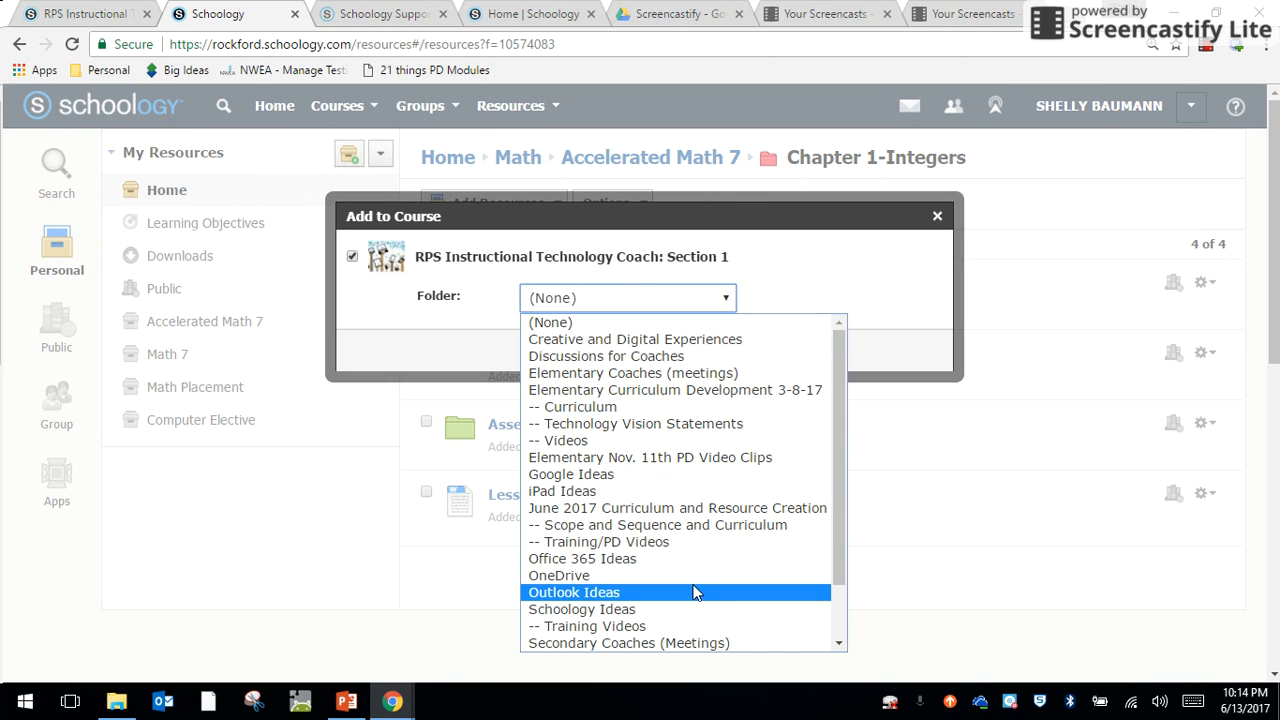
scroll(697, 592, down, 2)
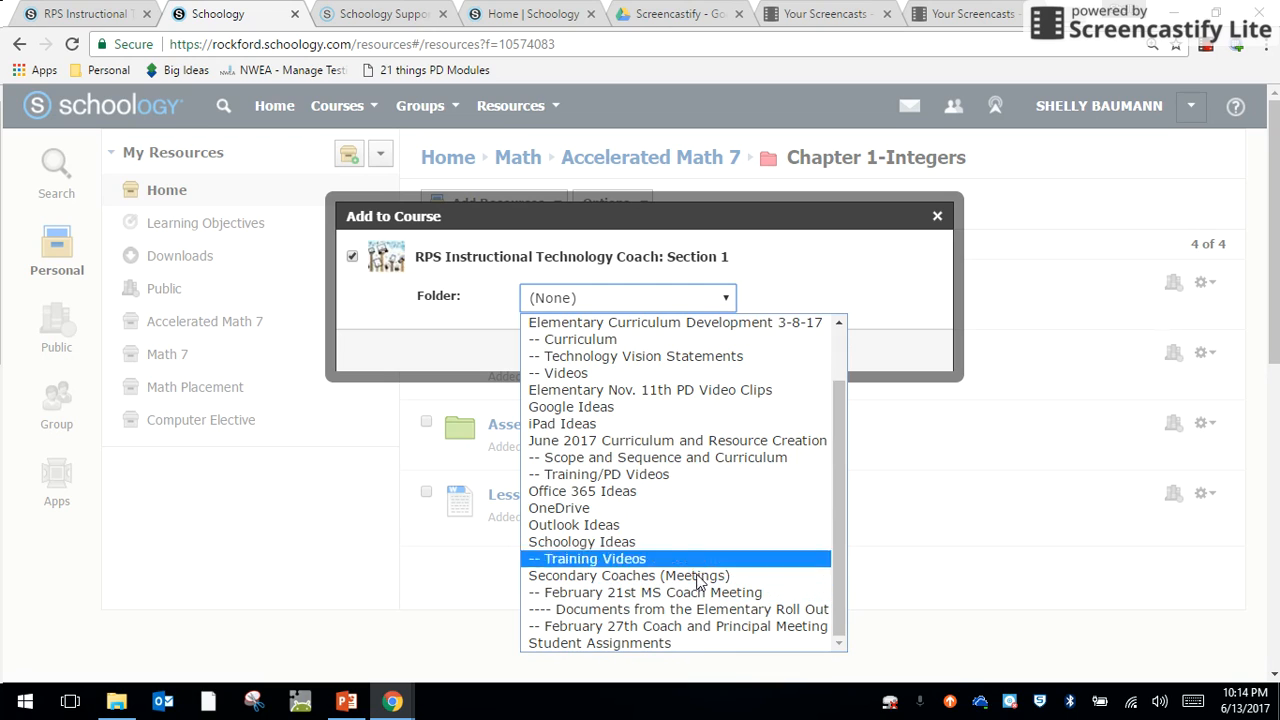
click(705, 303)
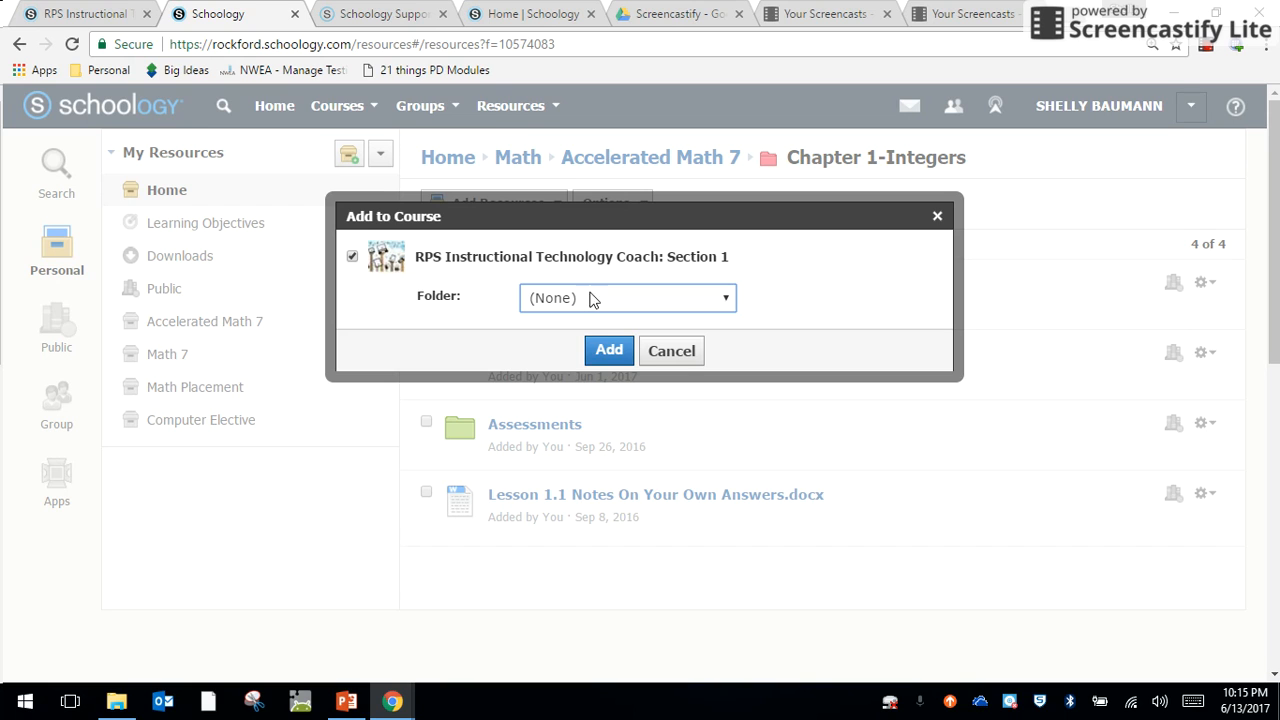
click(679, 357)
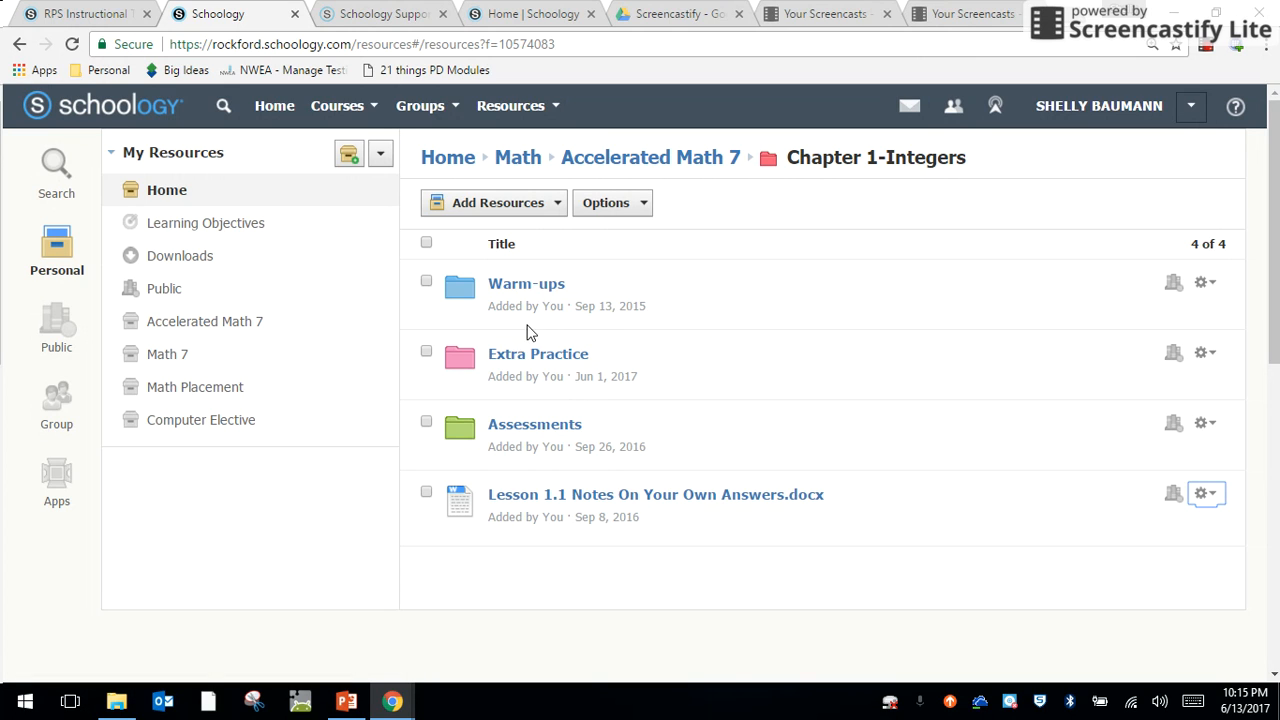
Review the resource types that can be added to Chapter 1-Integers, and open its Warm-ups folder
click(536, 204)
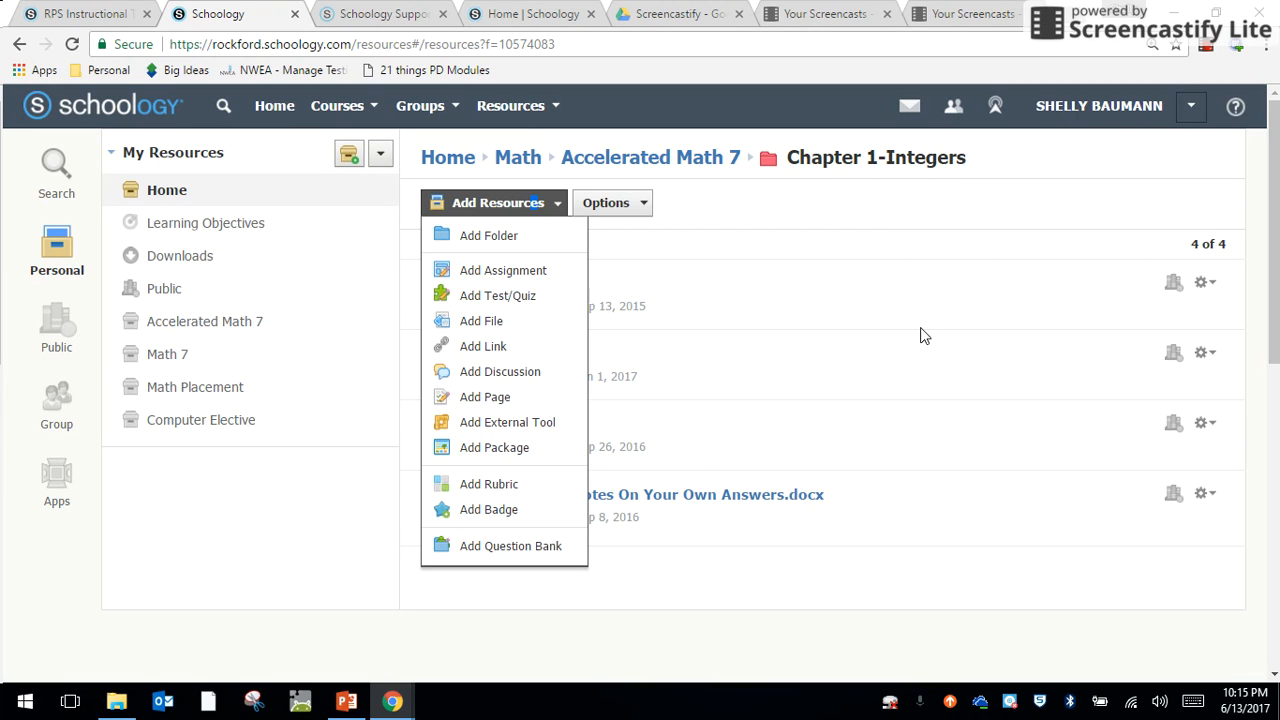
click(957, 378)
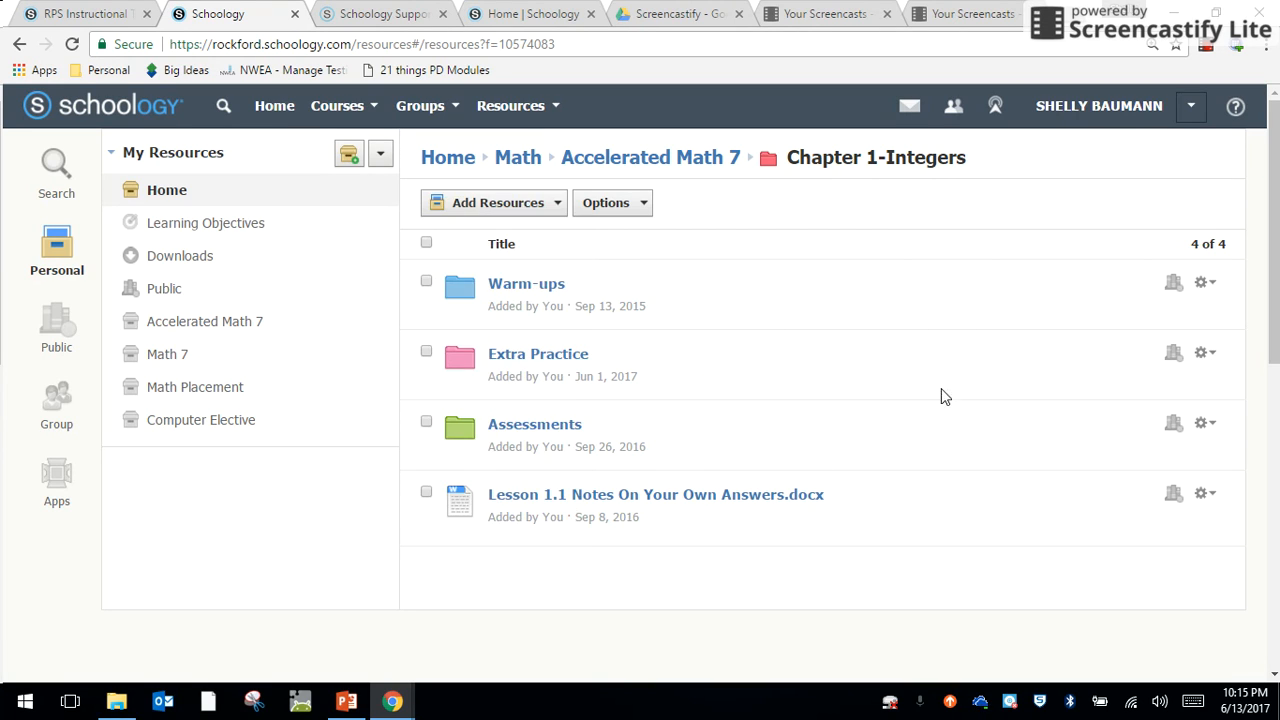
click(1220, 291)
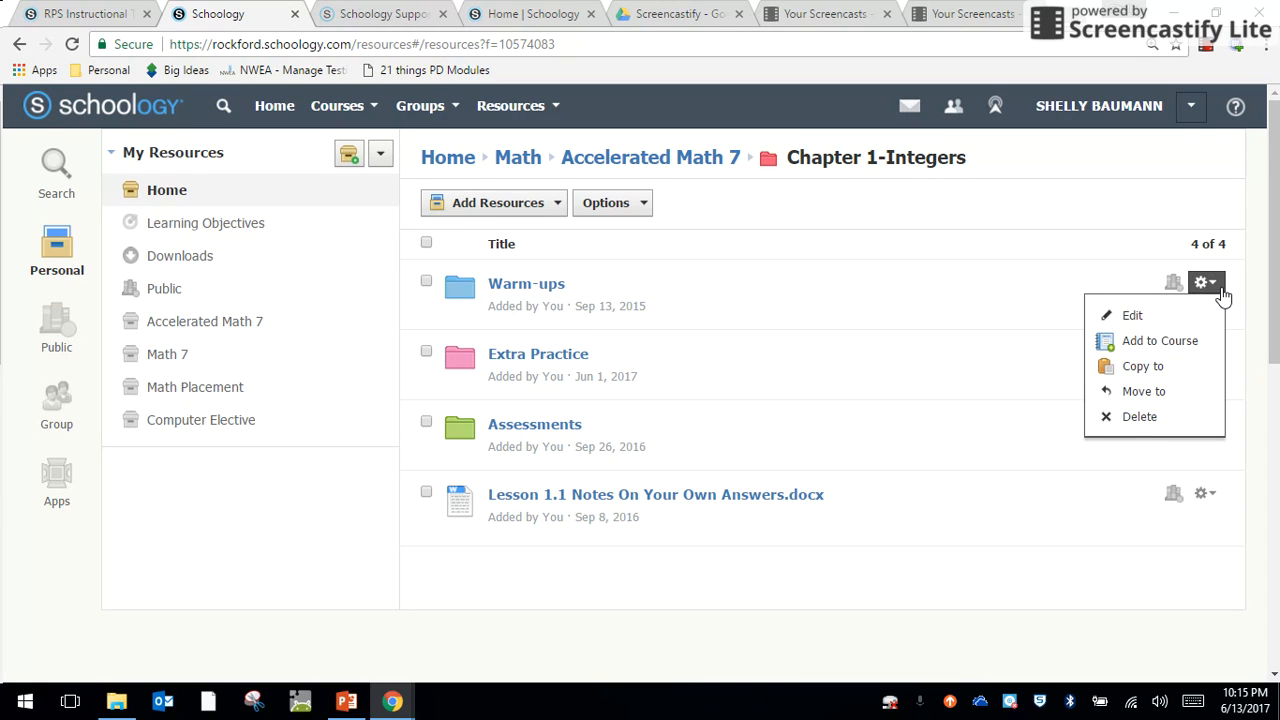
click(866, 297)
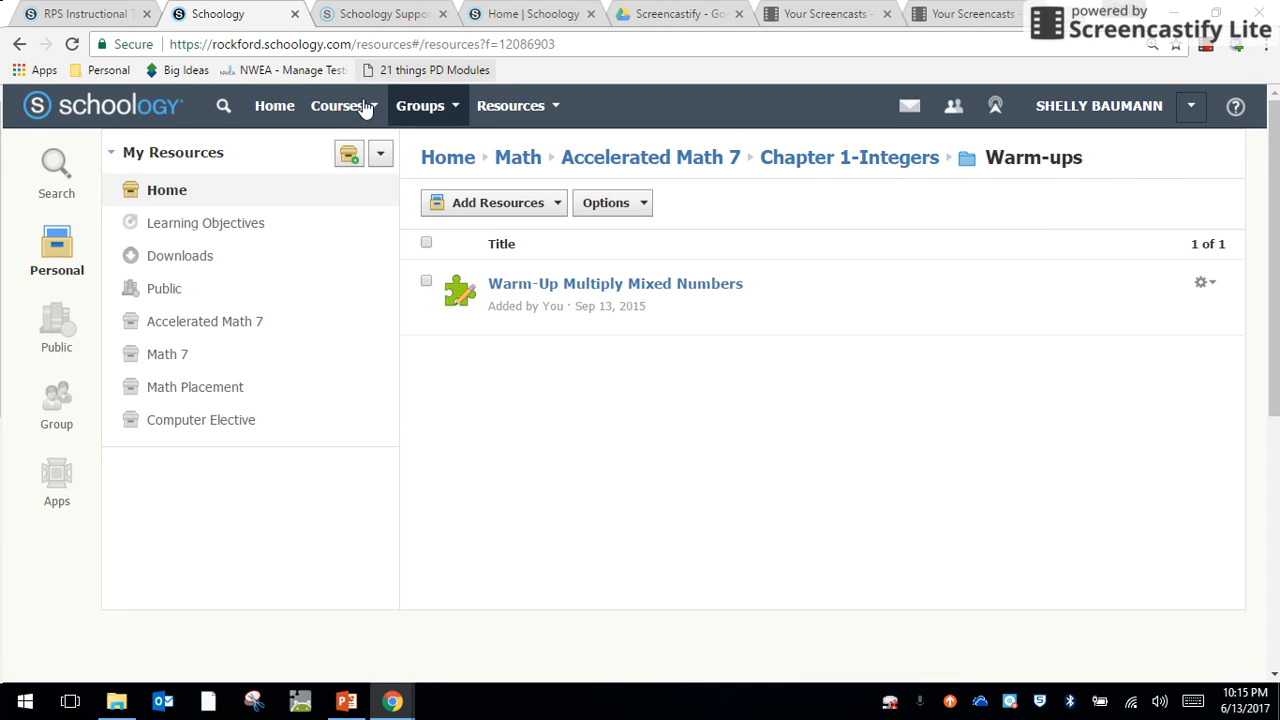
Open the RPS Instructional Technology Coach: Section 1 course and review the kinds of materials that can be added
click(324, 110)
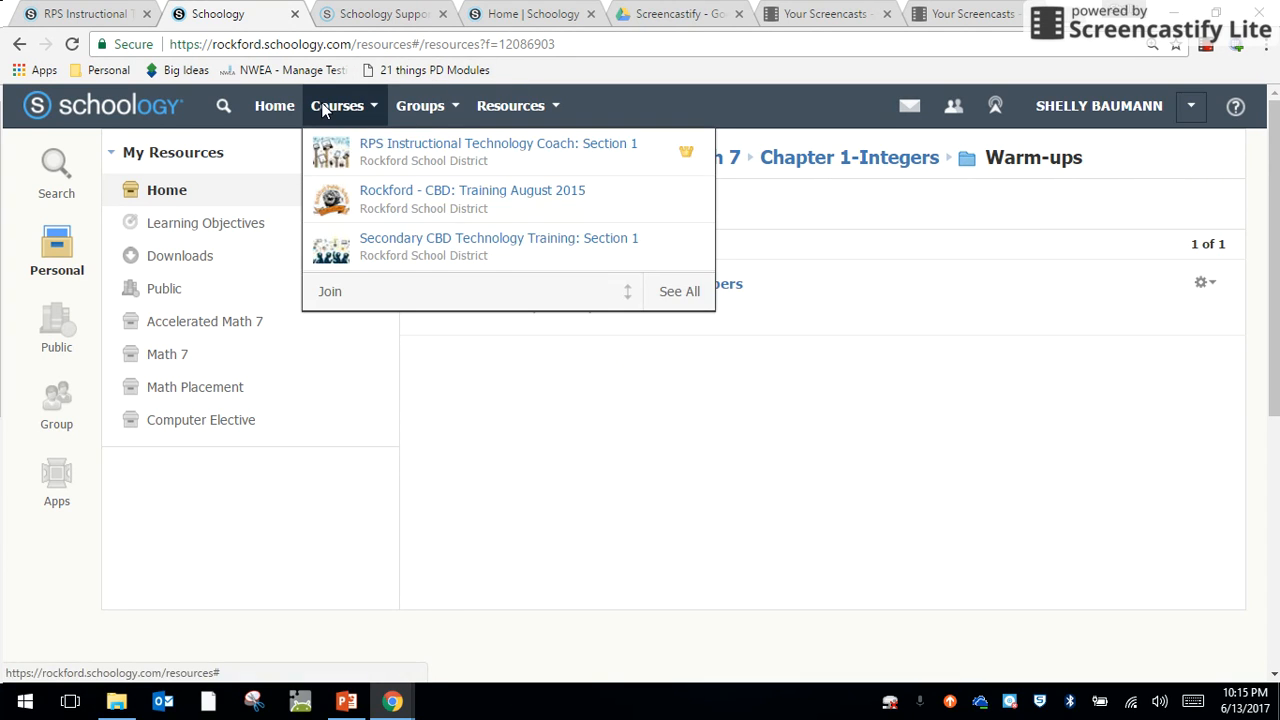
click(403, 146)
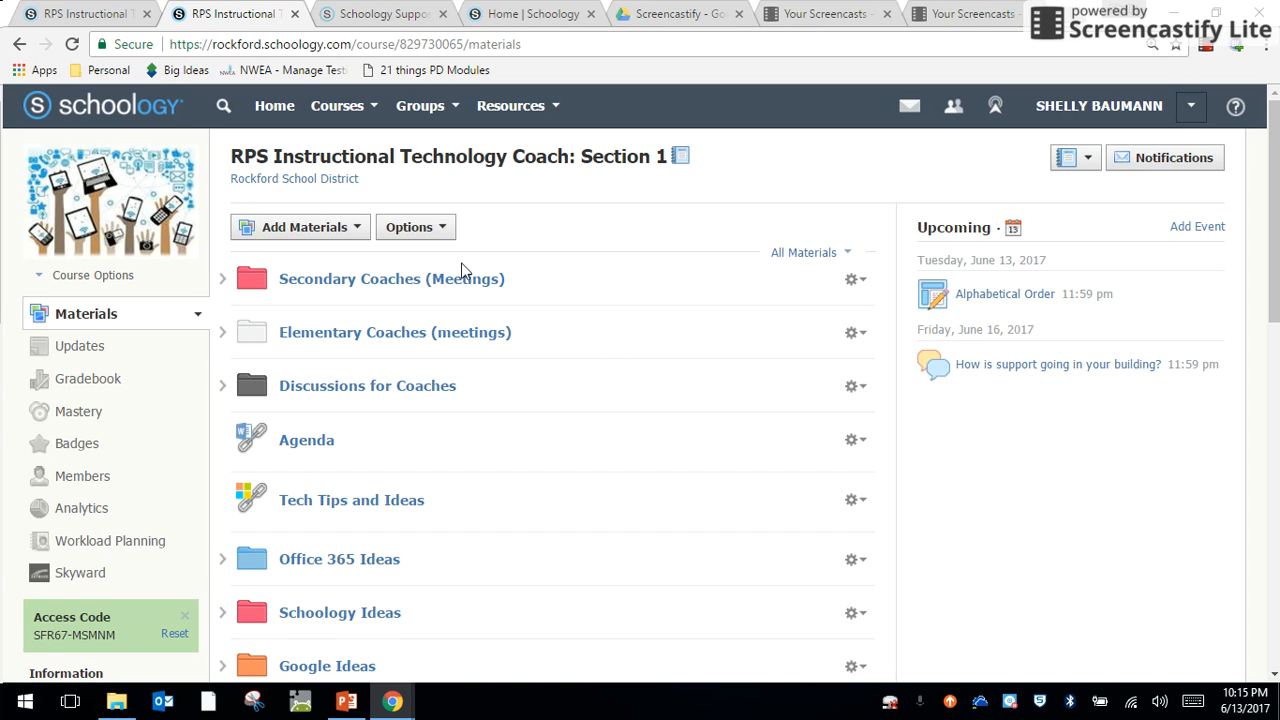
click(350, 228)
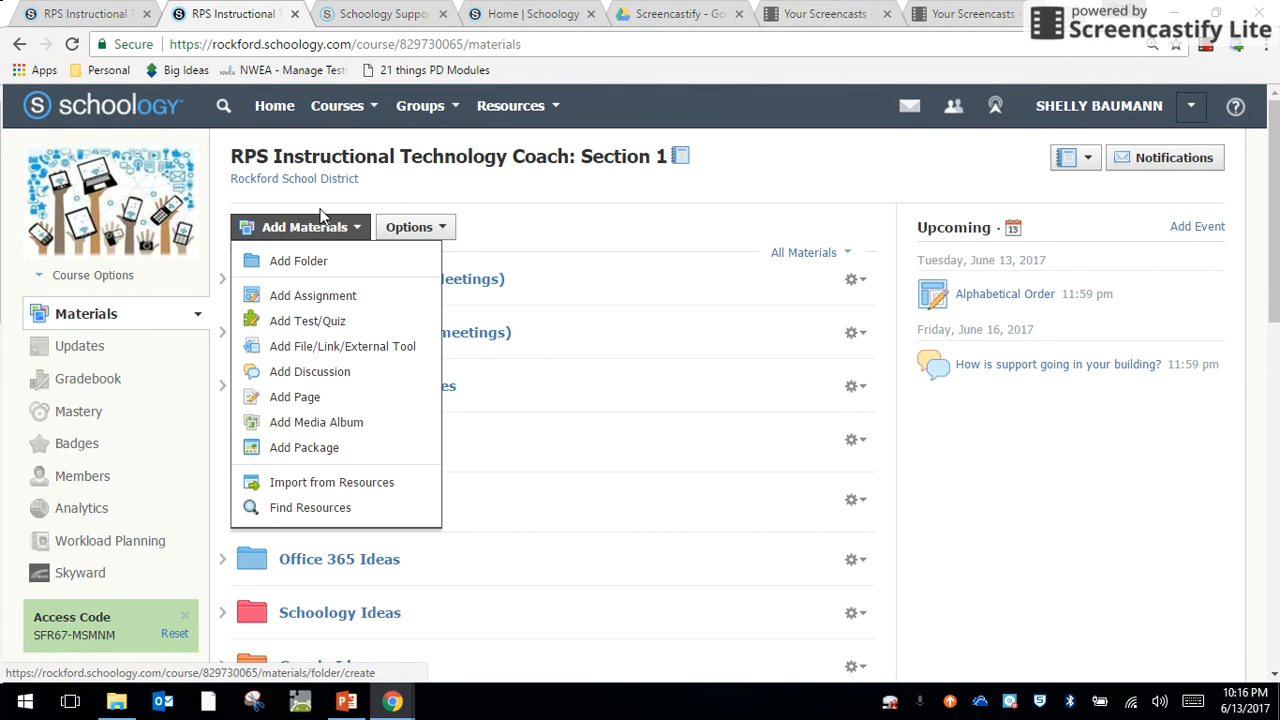
click(318, 232)
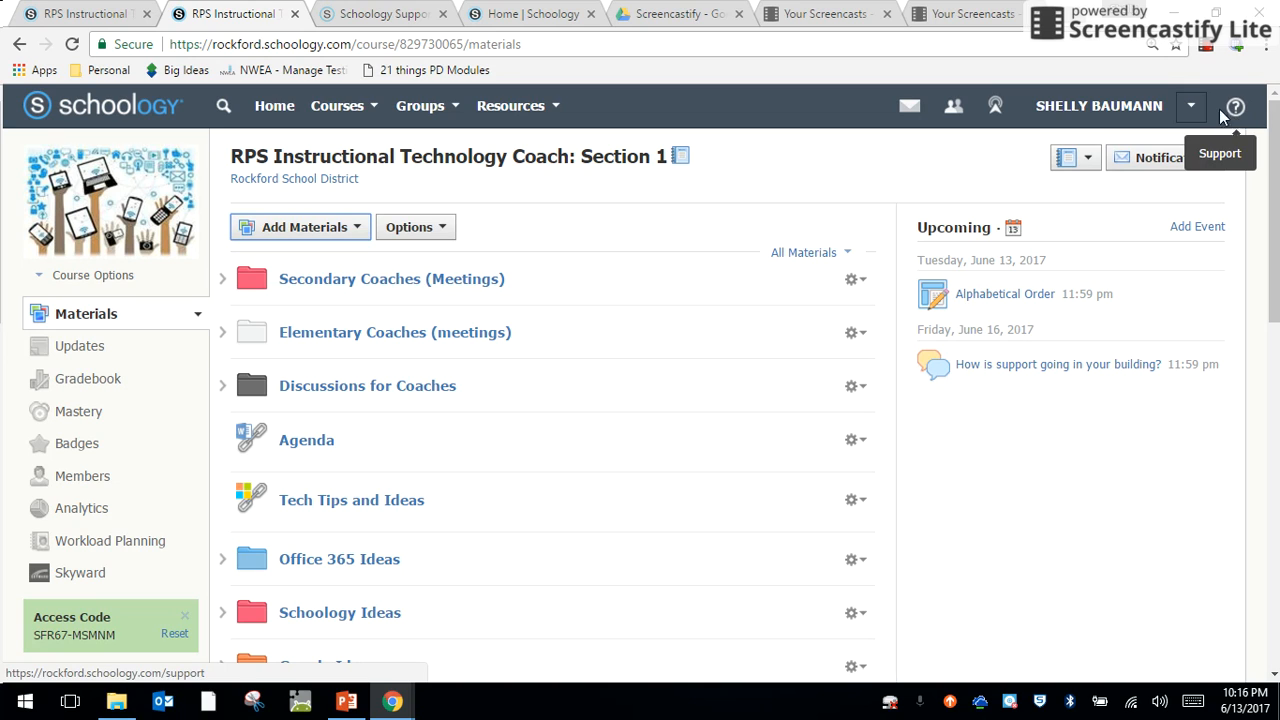
Switch to the Schoology Support tab and look through the Help Center search results for "Course materials"
click(380, 14)
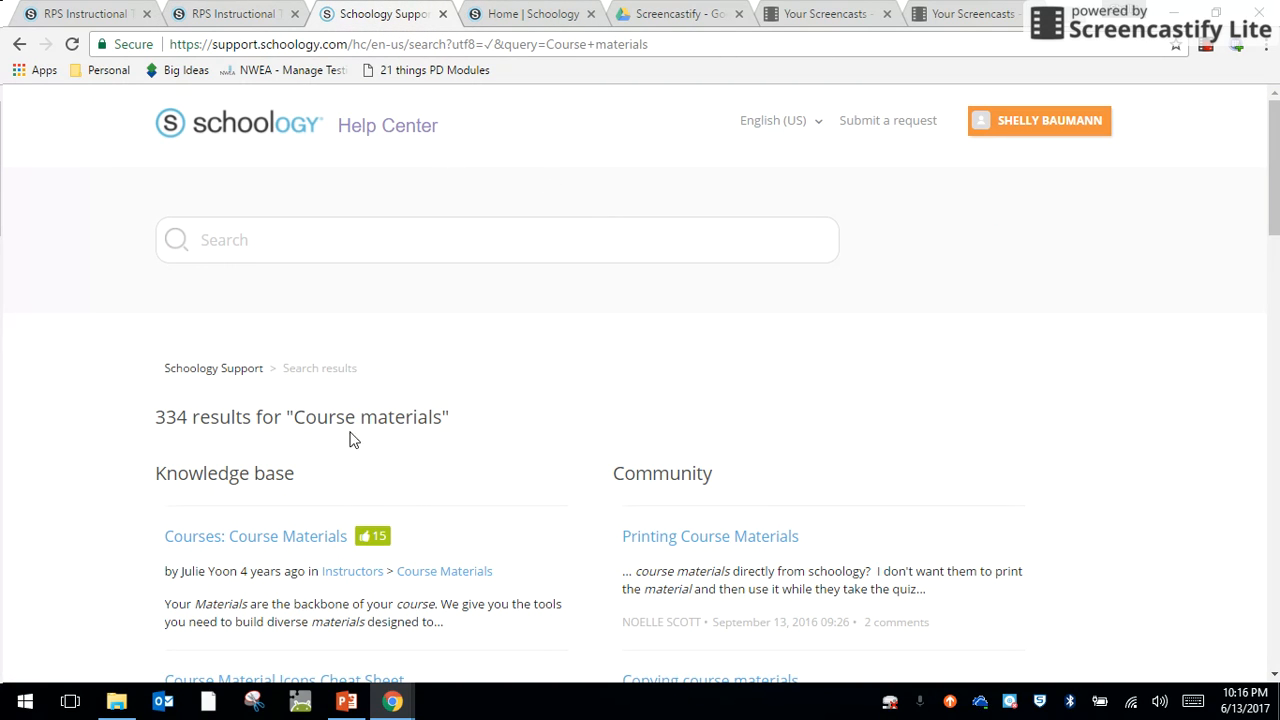
scroll(491, 423, down, 3)
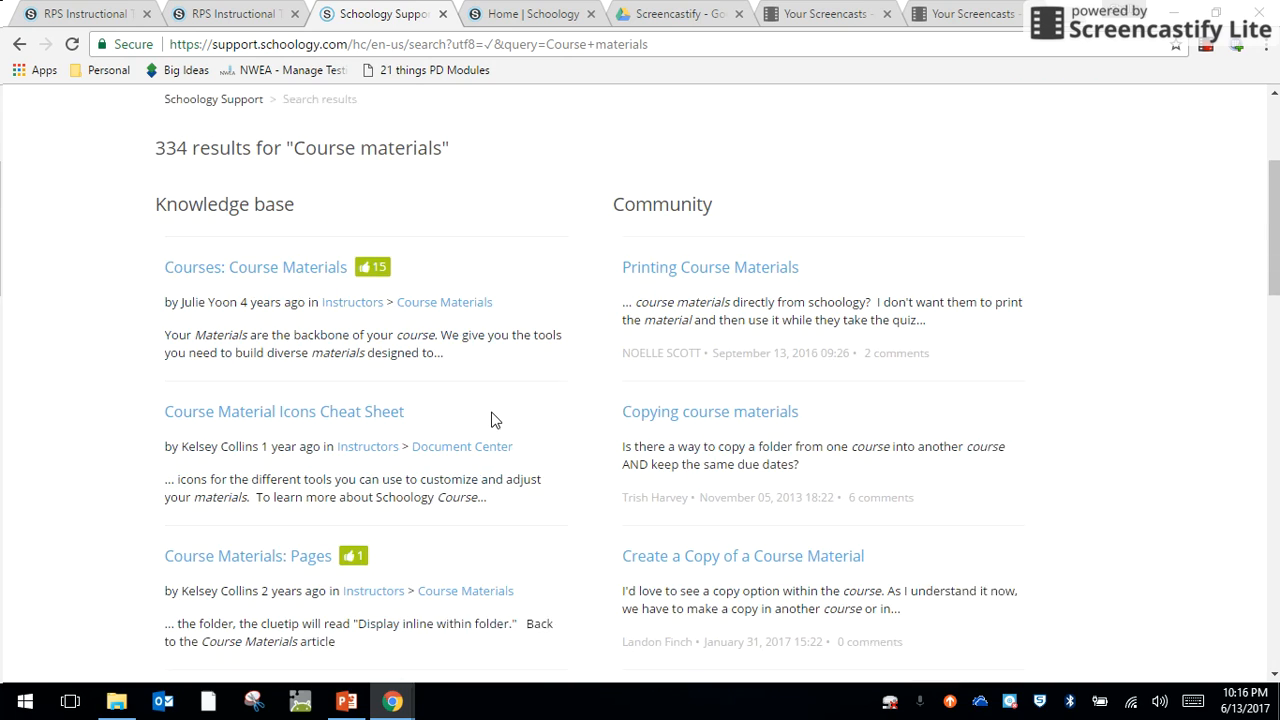
scroll(485, 415, down, 2)
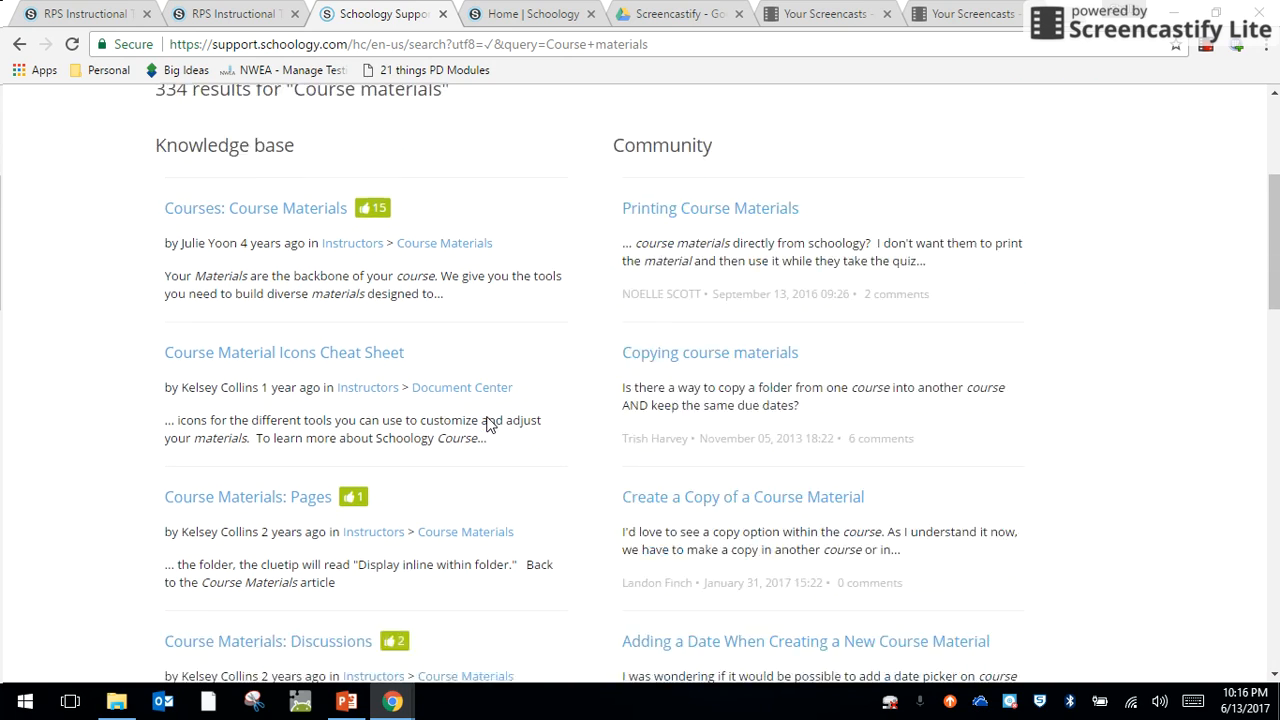
scroll(491, 420, down, 1)
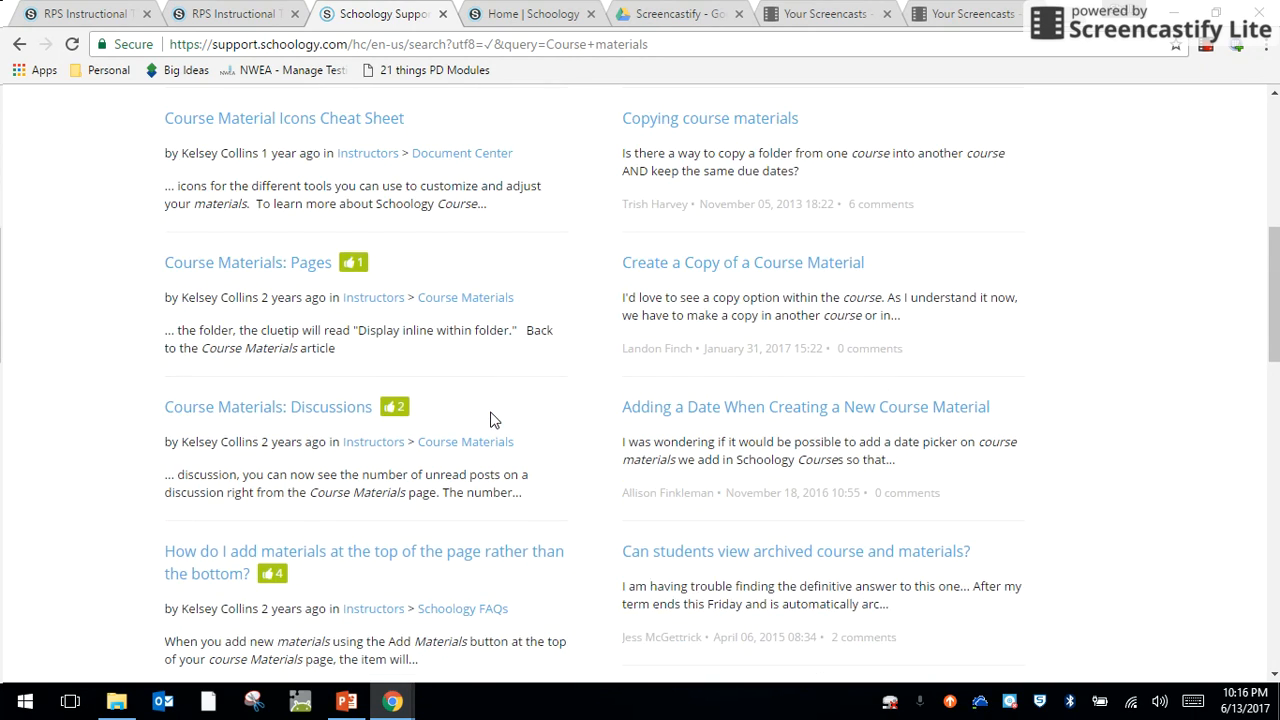
scroll(463, 433, down, 2)
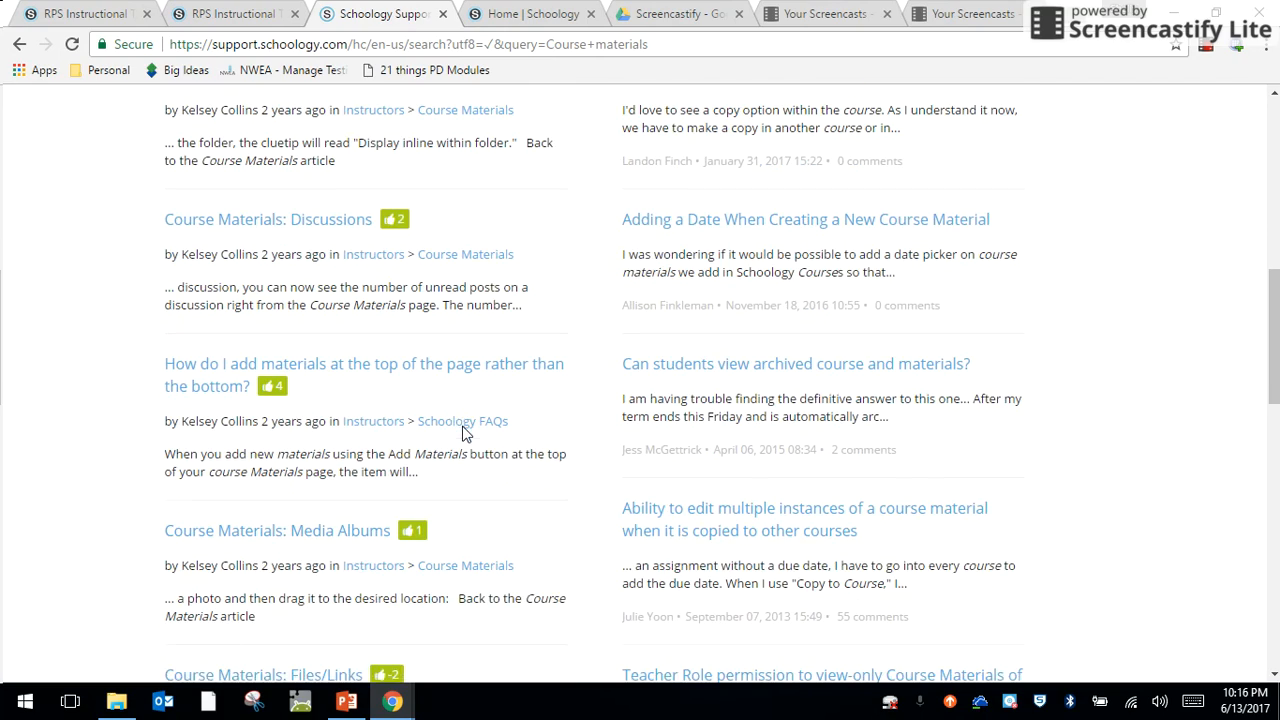
scroll(465, 428, down, 2)
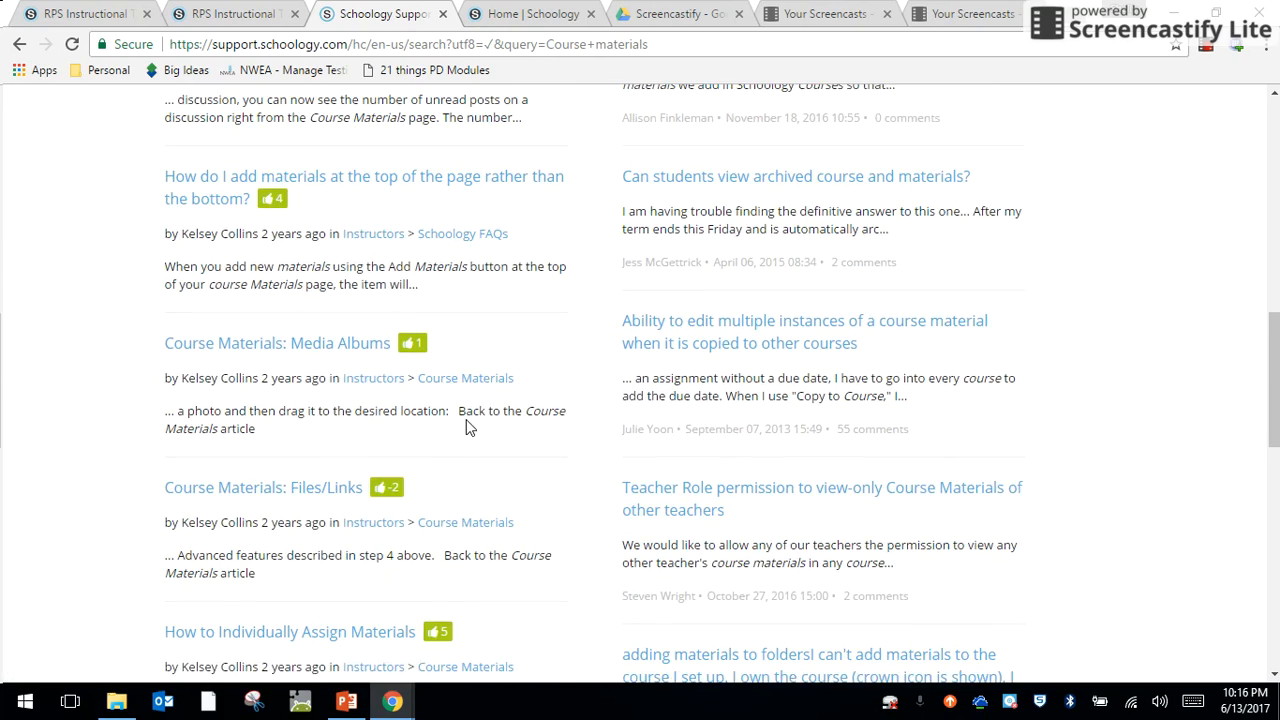
scroll(468, 424, up, 10)
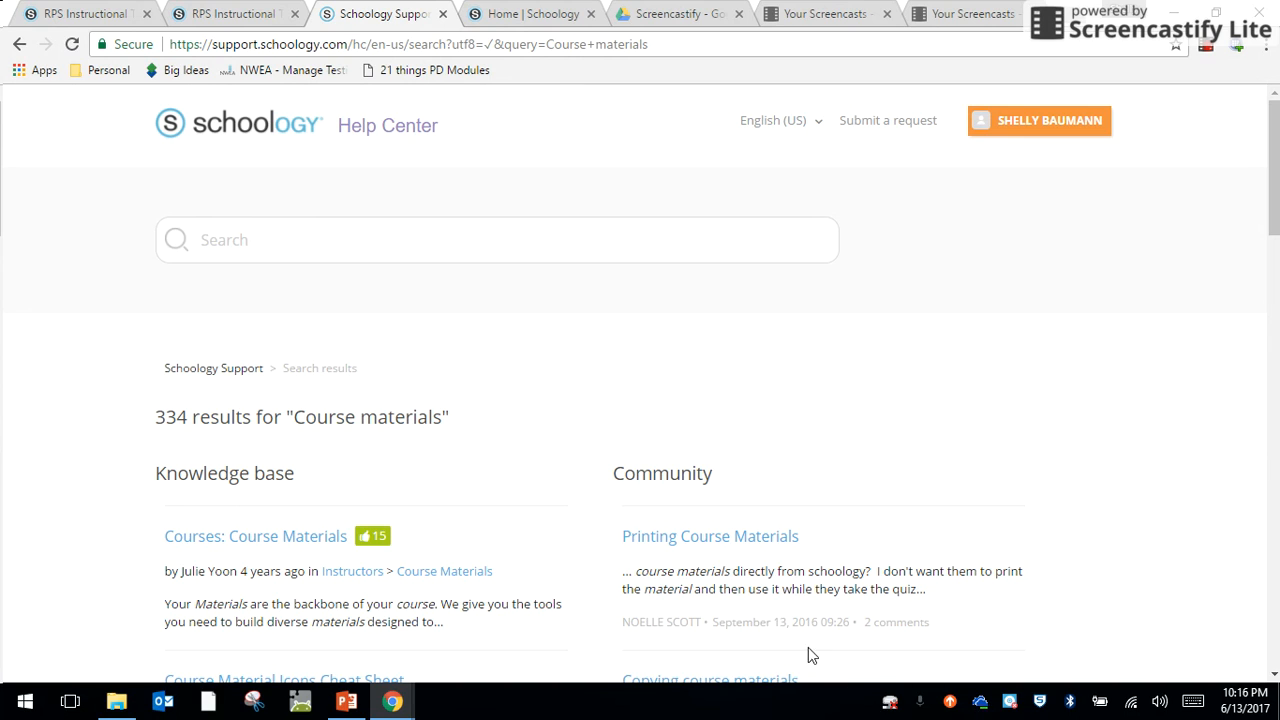